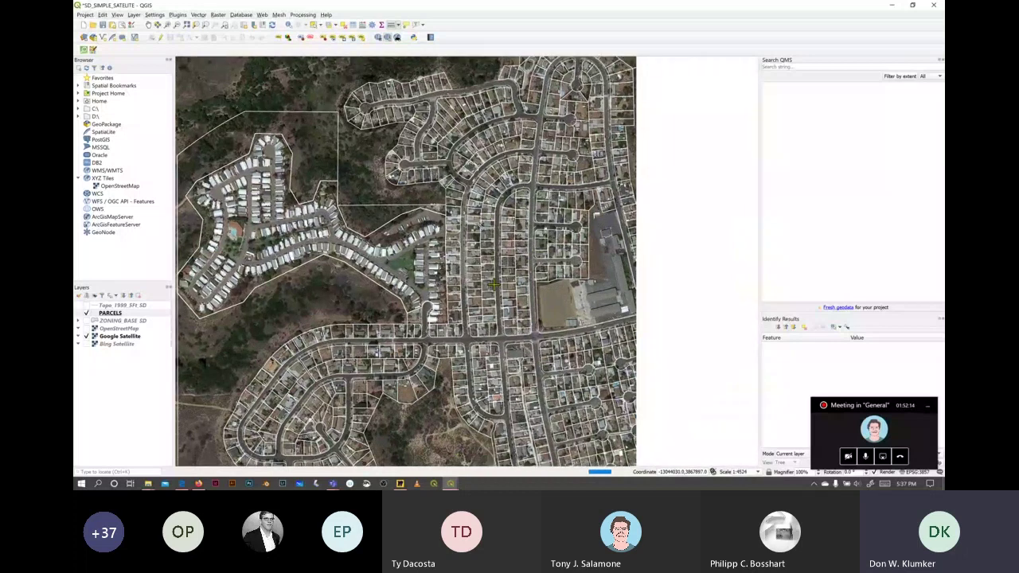
Step: Zoom to about 1:375 on a neighbouring residential block so the parcel address labels are readable
{"action": "scroll", "coordinate": [494, 284], "scroll_direction": "up", "scroll_amount": 1}
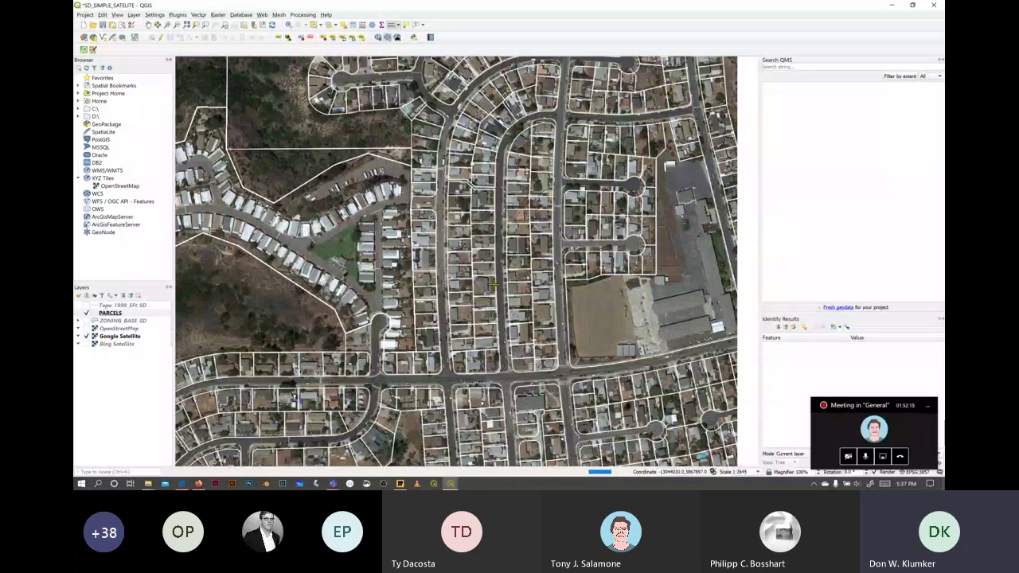
{"action": "scroll", "coordinate": [493, 284], "scroll_direction": "up", "scroll_amount": 5}
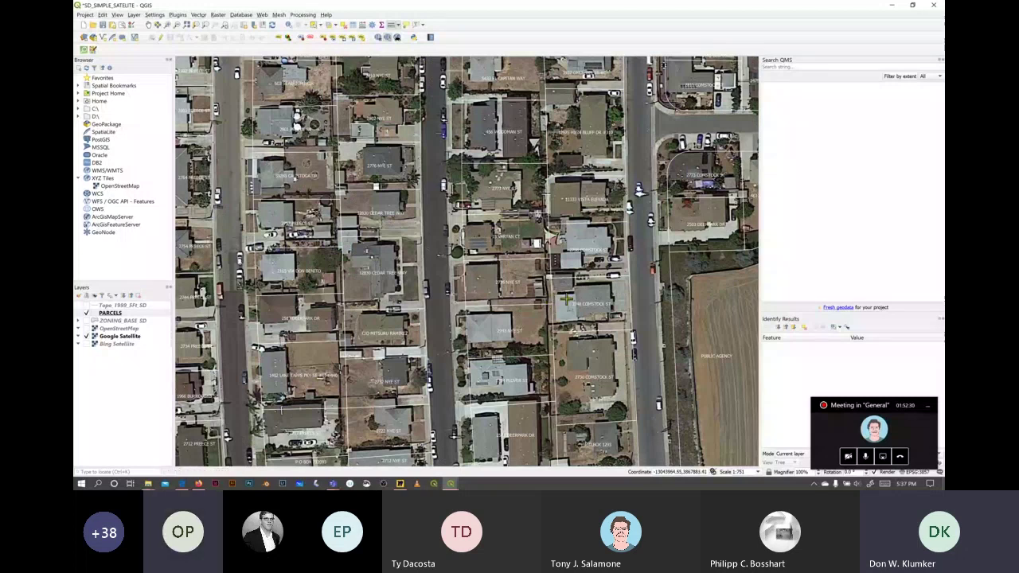
{"action": "key", "text": "Left"}
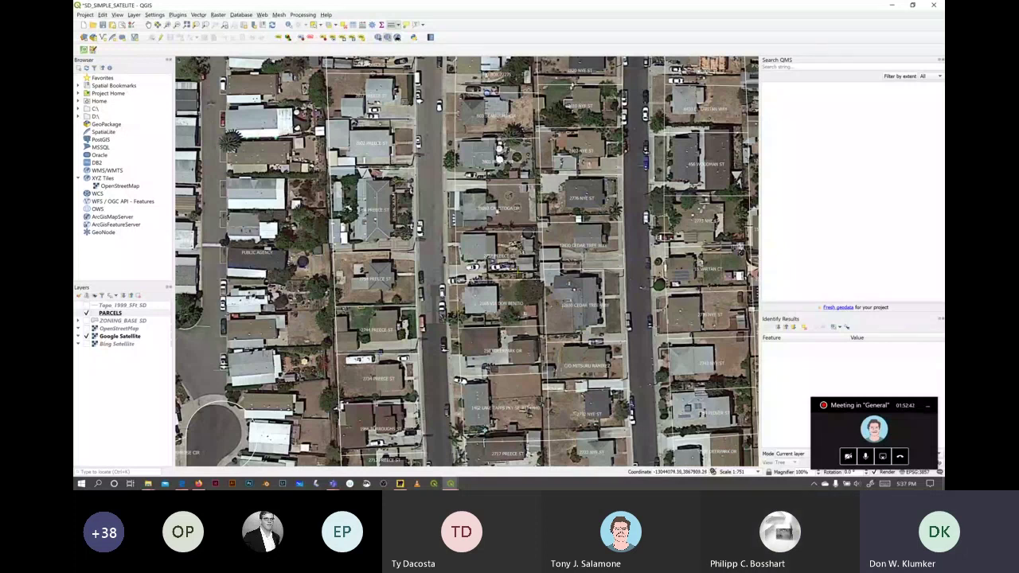
{"action": "scroll", "coordinate": [497, 163], "scroll_direction": "up", "scroll_amount": 2}
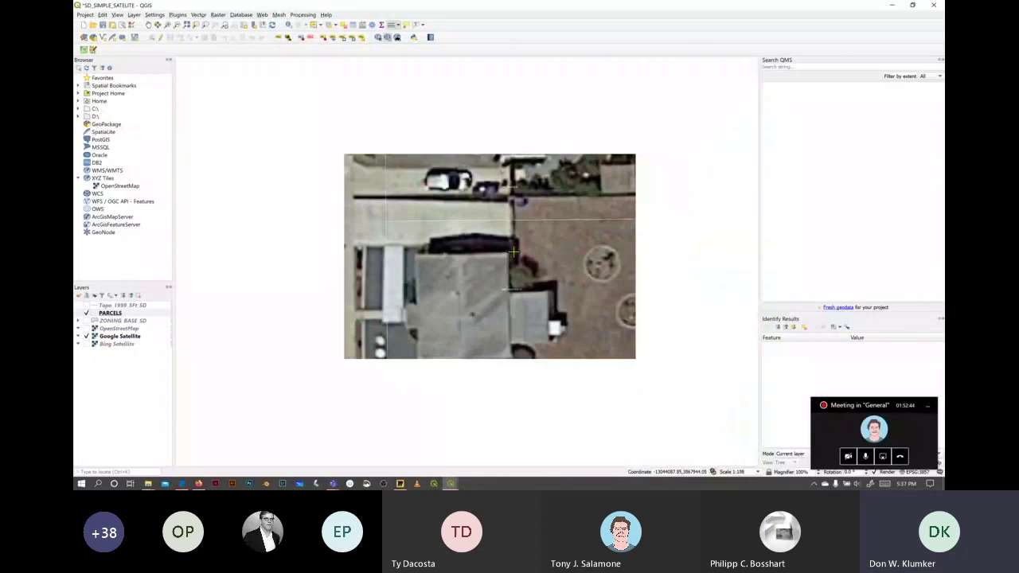
{"action": "scroll", "coordinate": [554, 237], "scroll_direction": "down", "scroll_amount": 1}
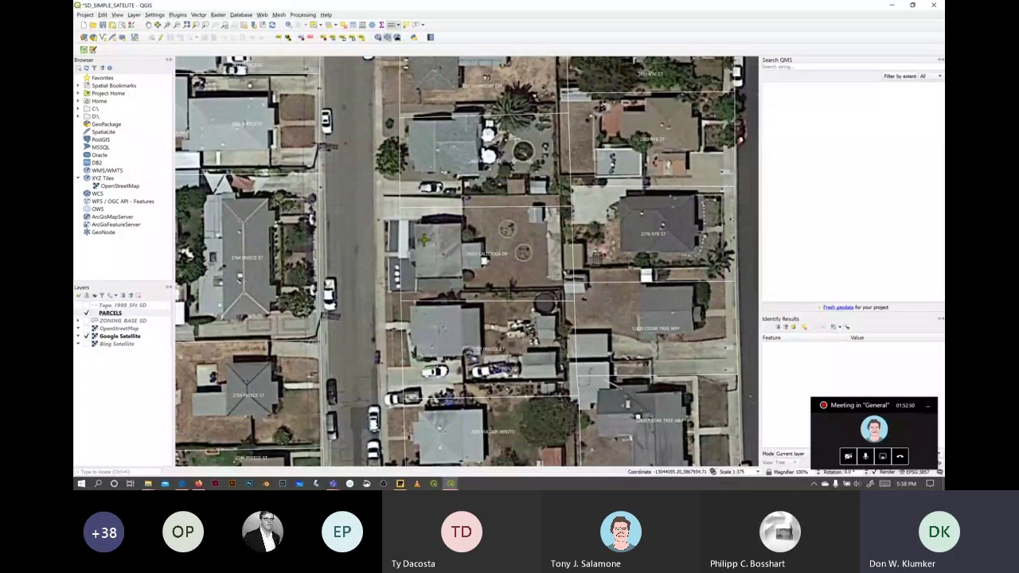
Step: Centre and identify the east-side corner parcel, listing its attributes, then bring up the Data Source Manager
{"action": "left_click_drag", "start_coordinate": [423, 240], "coordinate": [405, 367]}
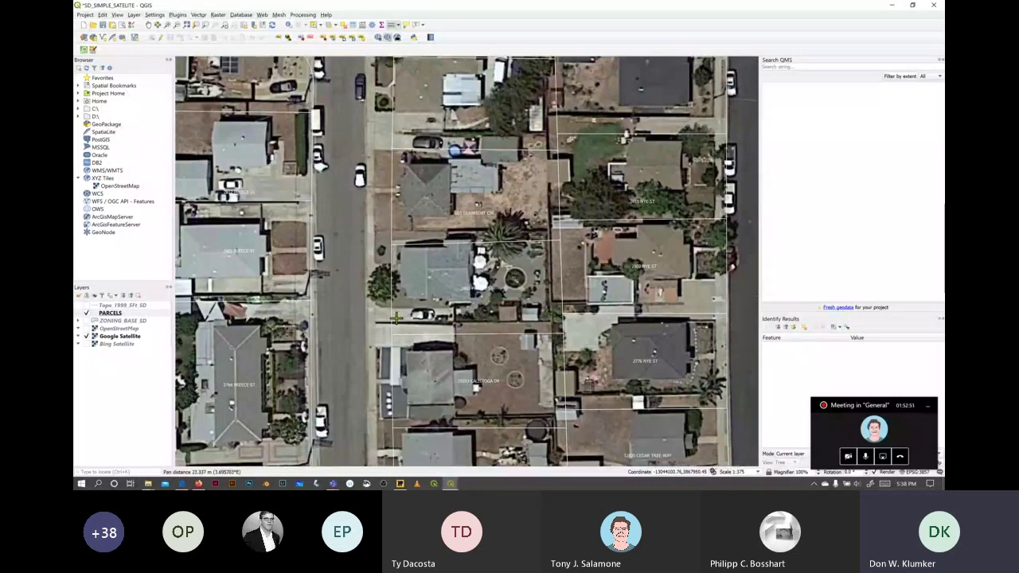
{"action": "left_click_drag", "start_coordinate": [413, 119], "coordinate": [423, 291]}
{"action": "left_click_drag", "start_coordinate": [437, 245], "coordinate": [456, 322]}
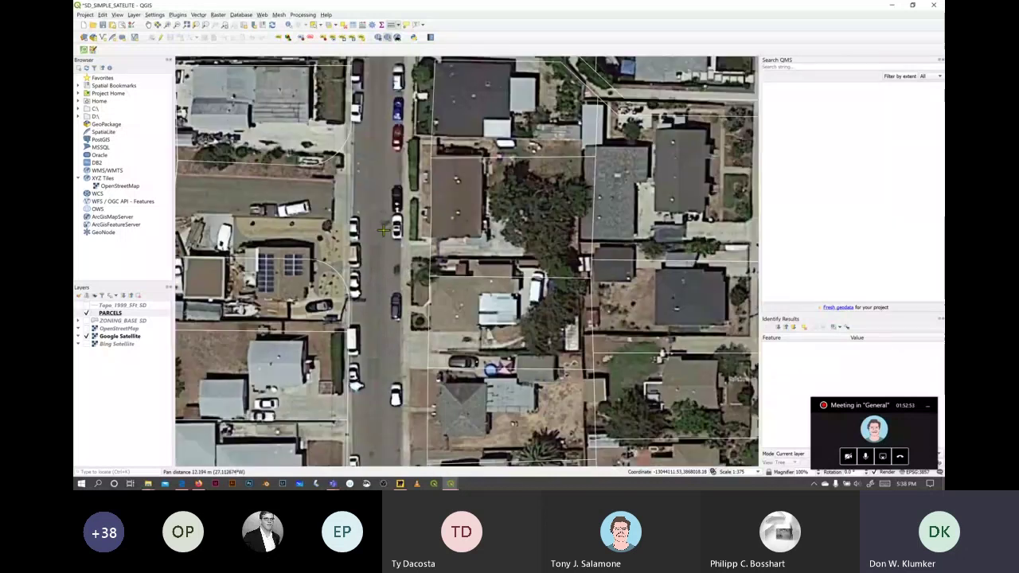
{"action": "left_click_drag", "start_coordinate": [511, 261], "coordinate": [516, 309]}
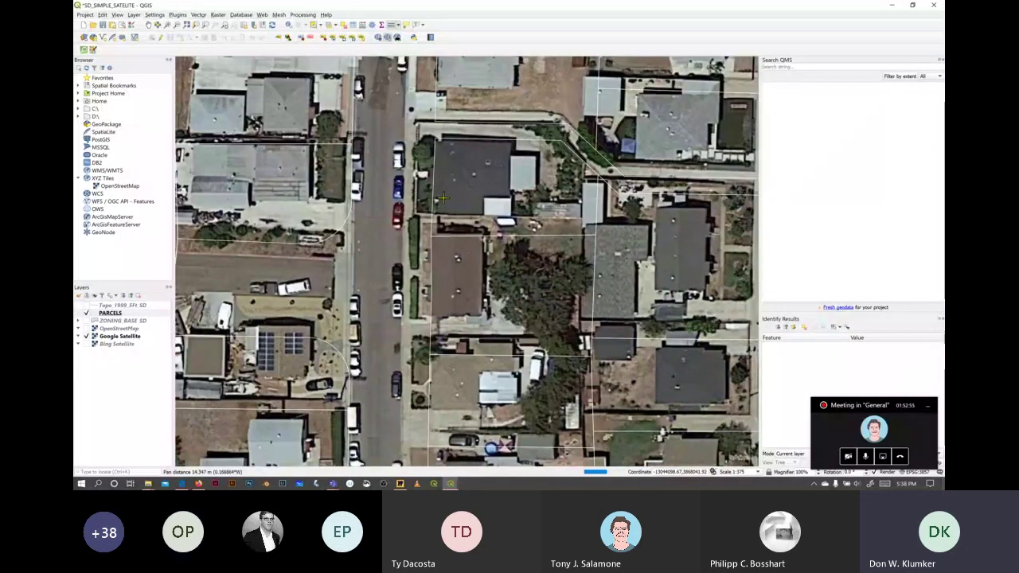
{"action": "left_click_drag", "start_coordinate": [442, 198], "coordinate": [460, 247]}
{"action": "left_click_drag", "start_coordinate": [552, 312], "coordinate": [604, 319]}
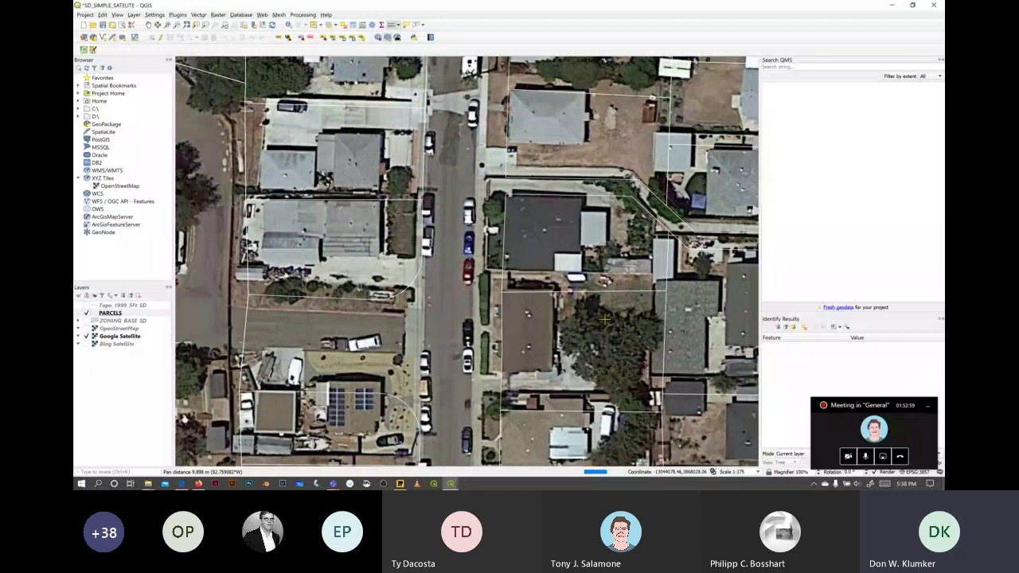
{"action": "left_click", "coordinate": [555, 199]}
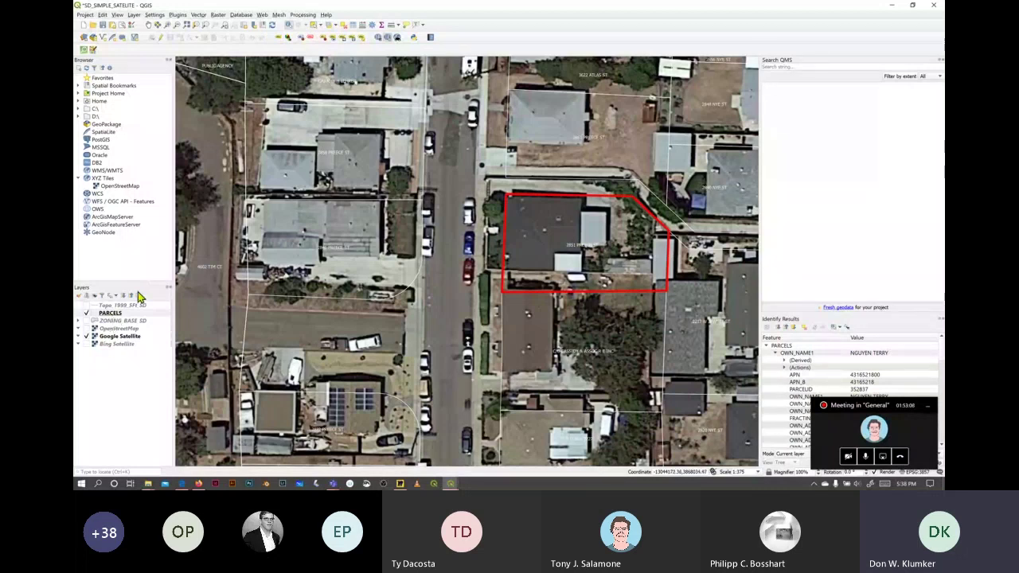
{"action": "left_click", "coordinate": [84, 39]}
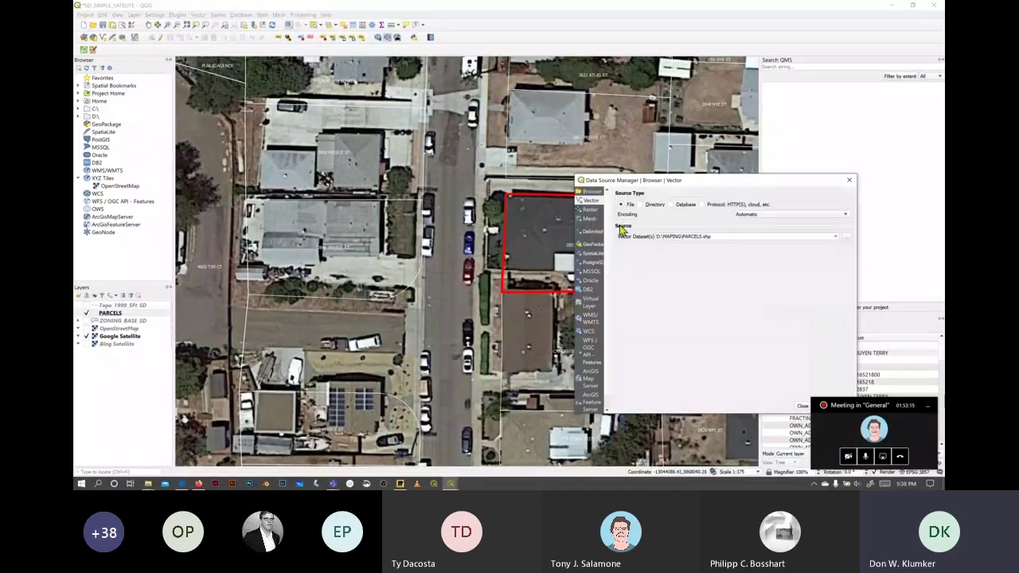
{"action": "left_click_drag", "start_coordinate": [703, 185], "coordinate": [526, 160]}
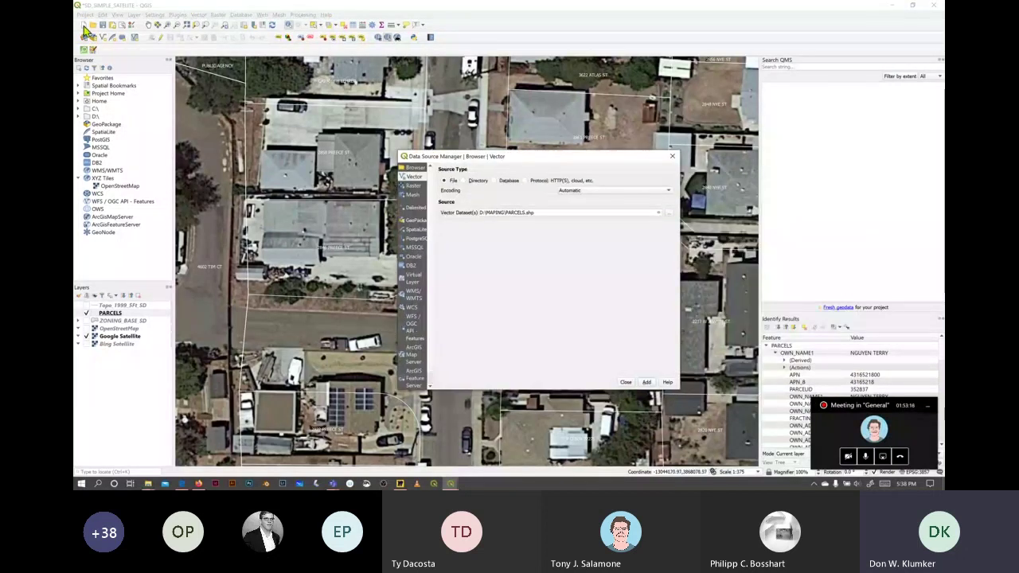
{"action": "left_click", "coordinate": [670, 215]}
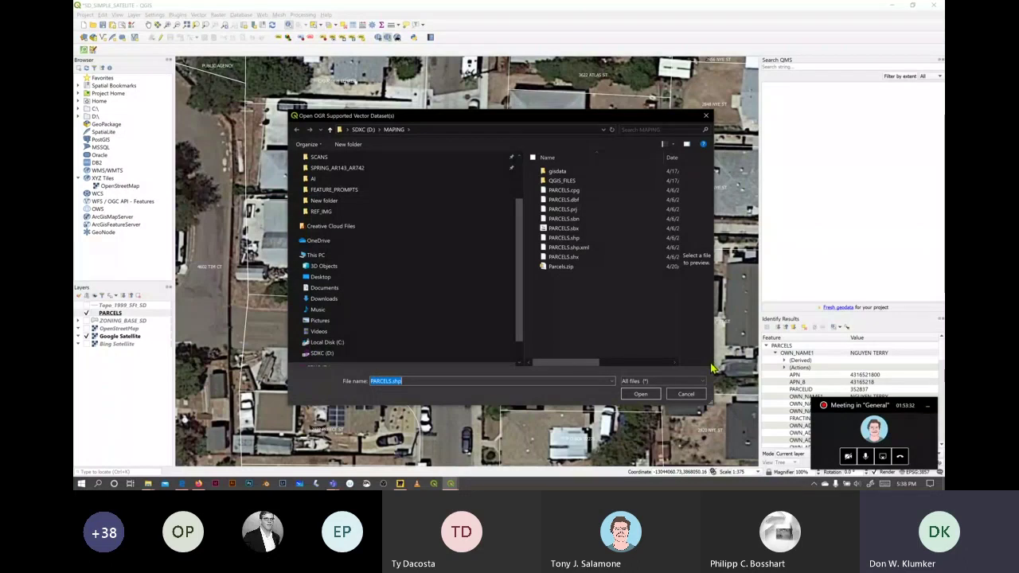
{"action": "left_click_drag", "start_coordinate": [719, 407], "coordinate": [838, 409]}
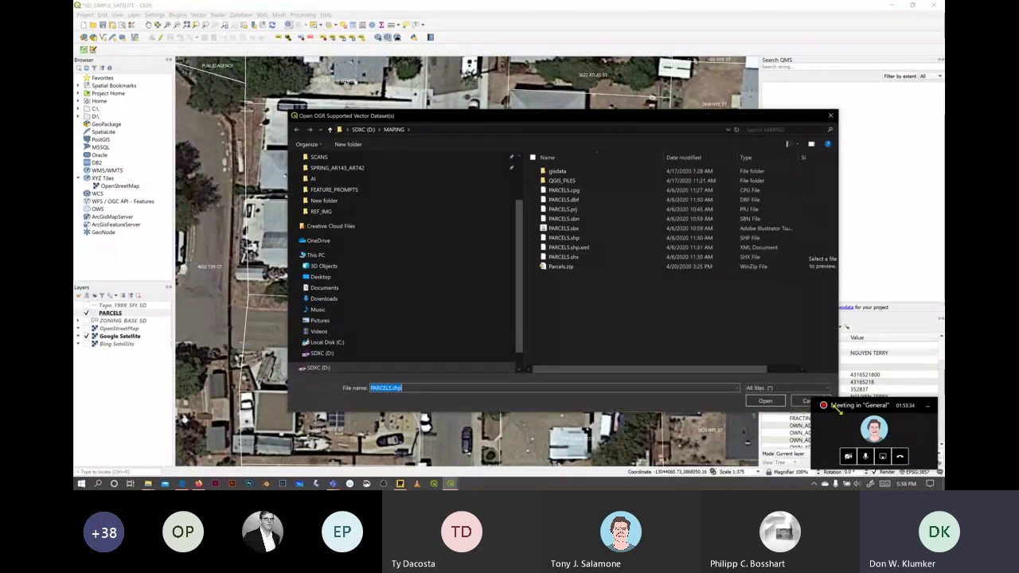
{"action": "left_click_drag", "start_coordinate": [681, 122], "coordinate": [549, 118]}
{"action": "left_click_drag", "start_coordinate": [706, 239], "coordinate": [815, 239]}
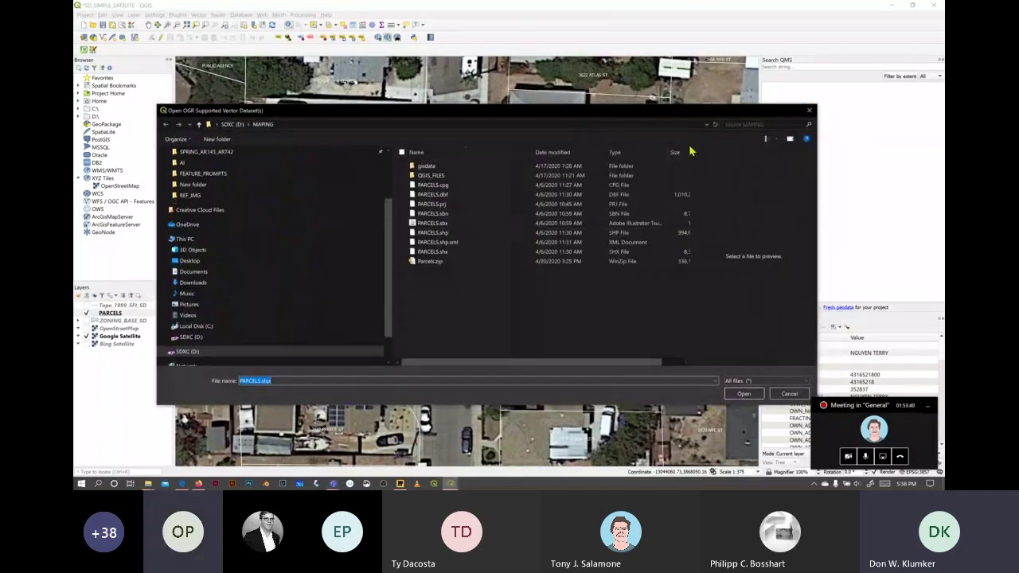
{"action": "left_click_drag", "start_coordinate": [691, 353], "coordinate": [708, 358]}
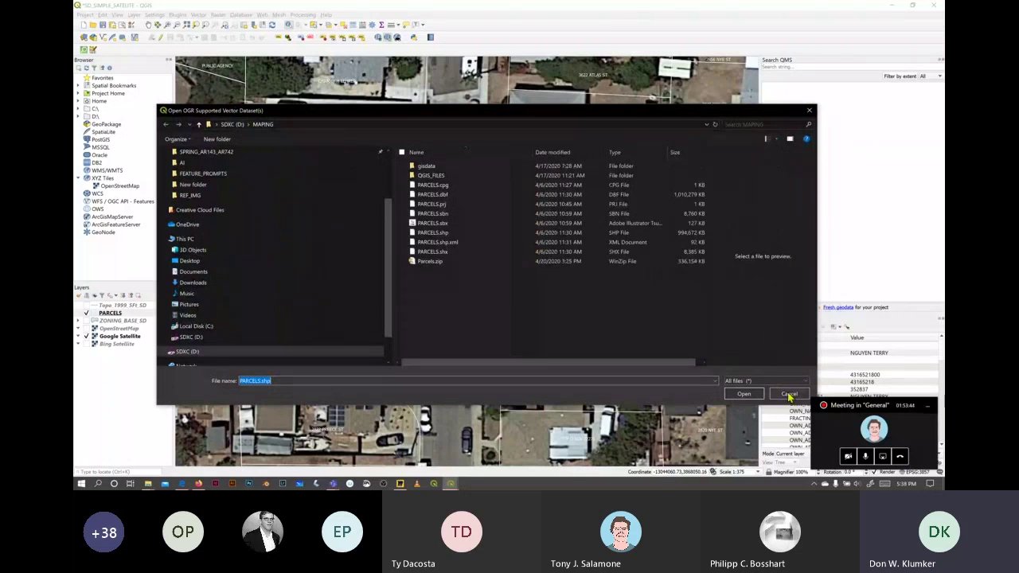
{"action": "left_click", "coordinate": [789, 394]}
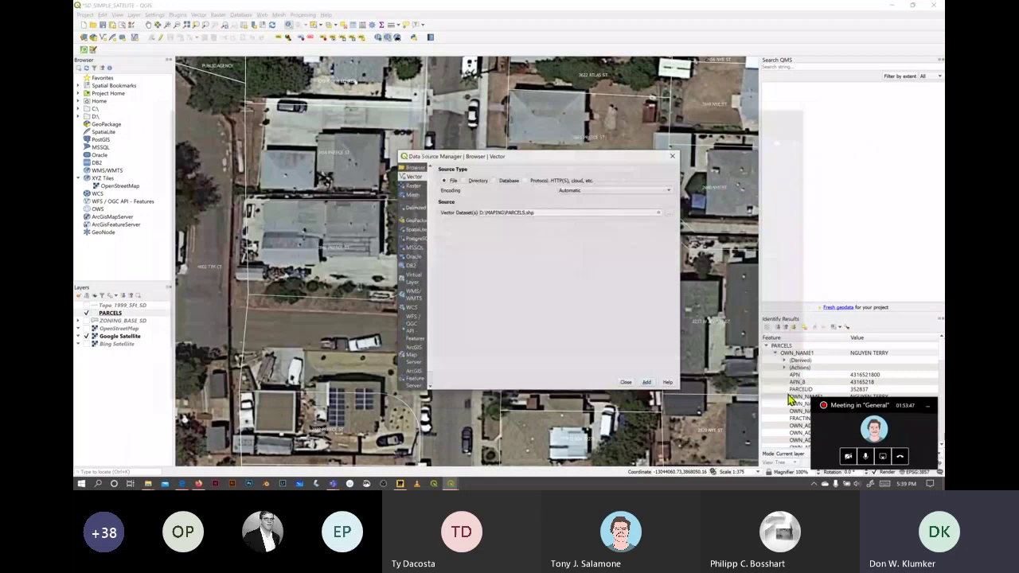
{"action": "left_click_drag", "start_coordinate": [549, 156], "coordinate": [526, 166]}
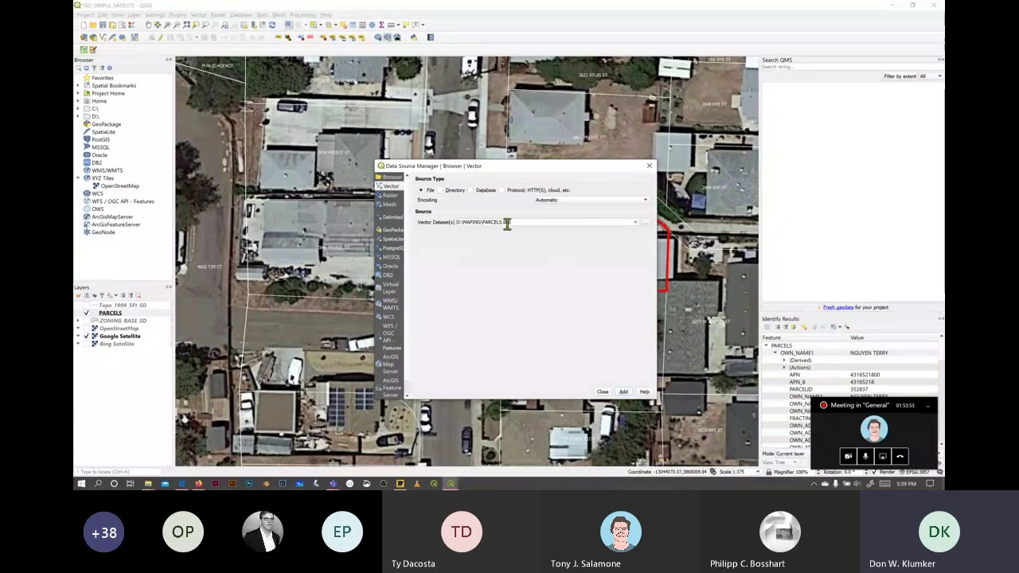
{"action": "left_click", "coordinate": [603, 391]}
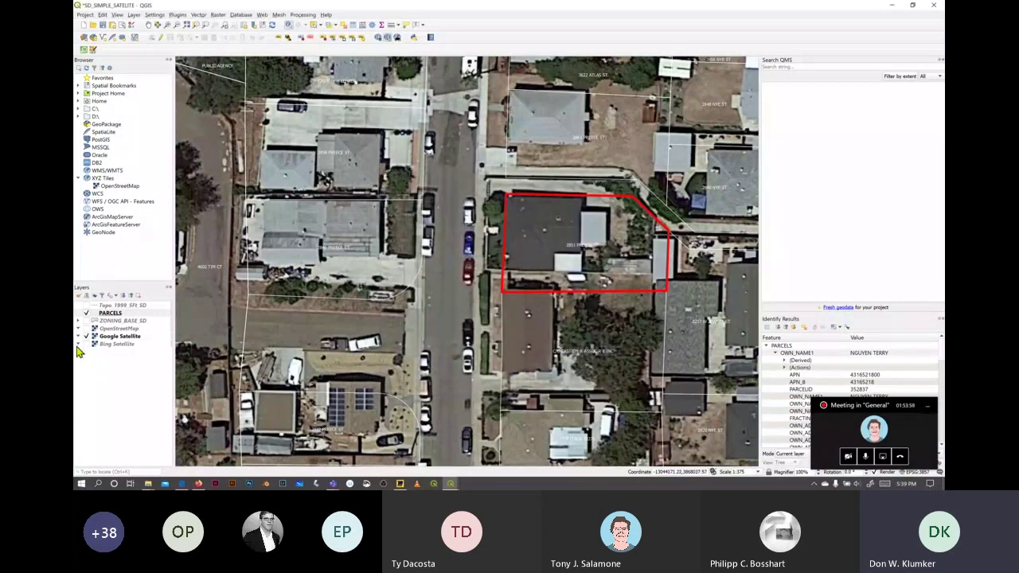
Step: Zoom out from the identified corner parcel to a county-wide view of about 1:23000
{"action": "scroll", "coordinate": [498, 310], "scroll_direction": "down", "scroll_amount": 1}
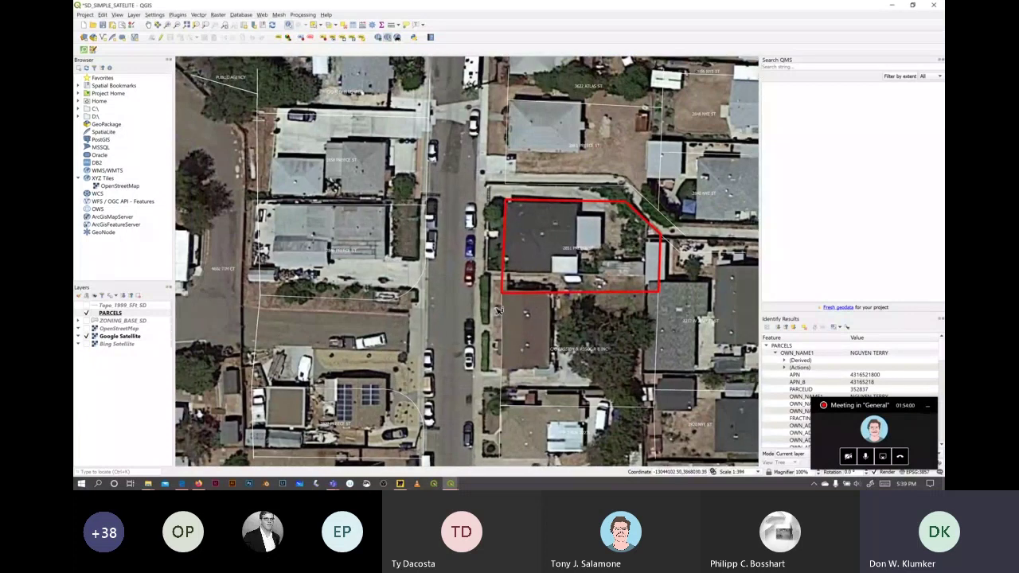
{"action": "scroll", "coordinate": [499, 311], "scroll_direction": "down", "scroll_amount": 2}
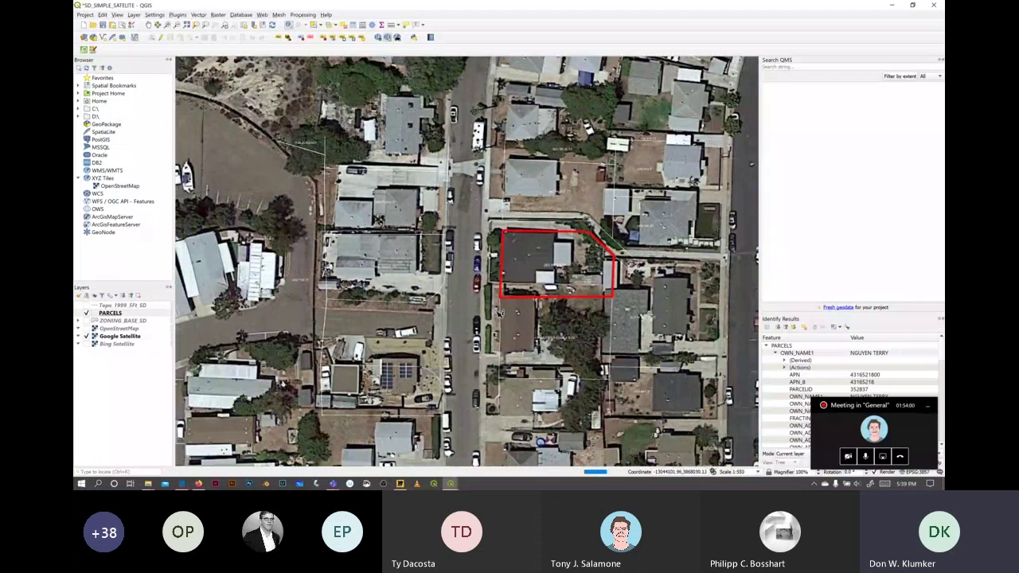
{"action": "scroll", "coordinate": [498, 313], "scroll_direction": "down", "scroll_amount": 2}
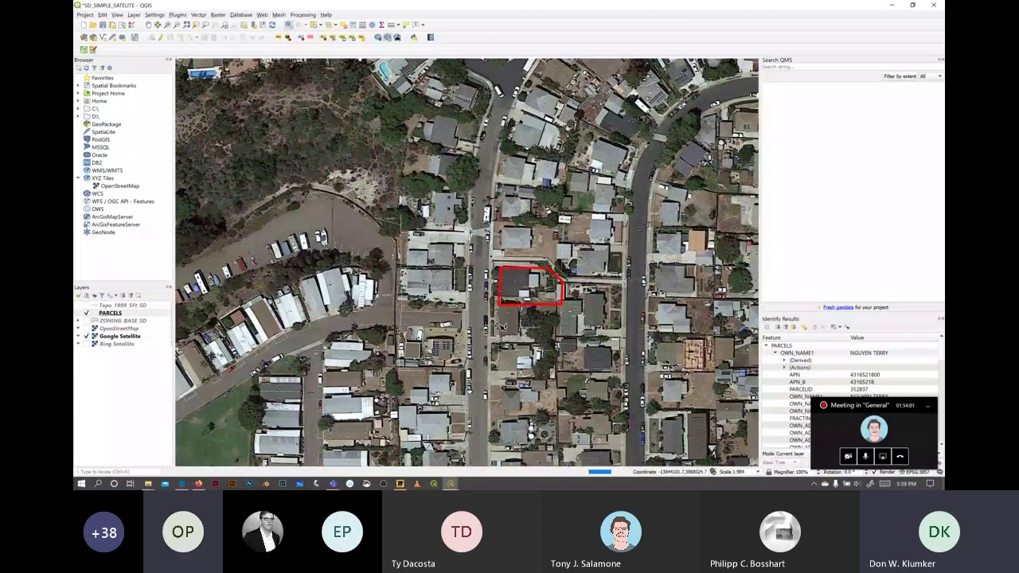
{"action": "scroll", "coordinate": [521, 366], "scroll_direction": "down", "scroll_amount": 10}
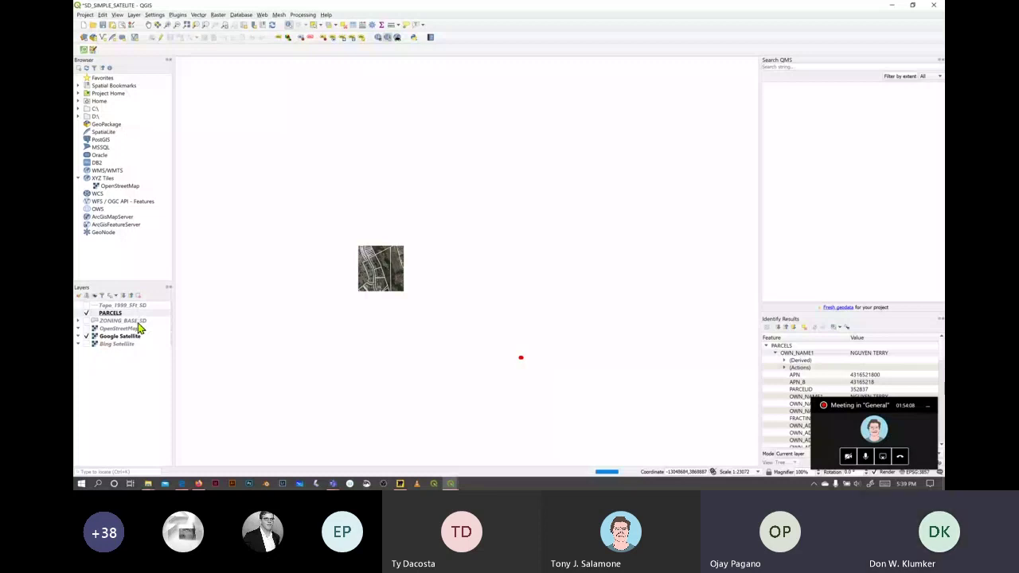
Step: Zoom into the Accomac Ave area to about 1:491 and identify a parcel on Mt Aclare Ave
{"action": "scroll", "coordinate": [510, 238], "scroll_direction": "up", "scroll_amount": 1}
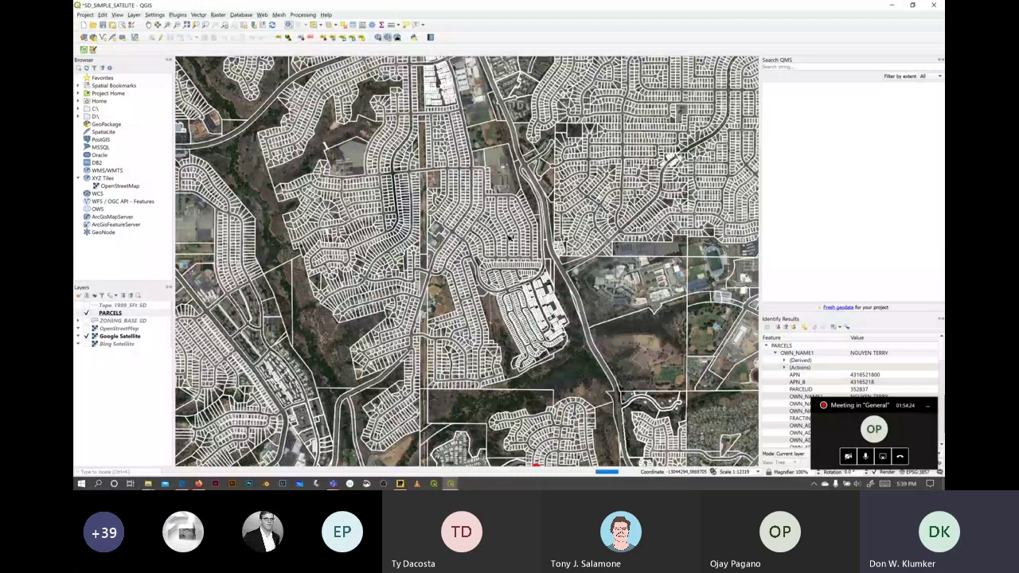
{"action": "scroll", "coordinate": [508, 239], "scroll_direction": "up", "scroll_amount": 4}
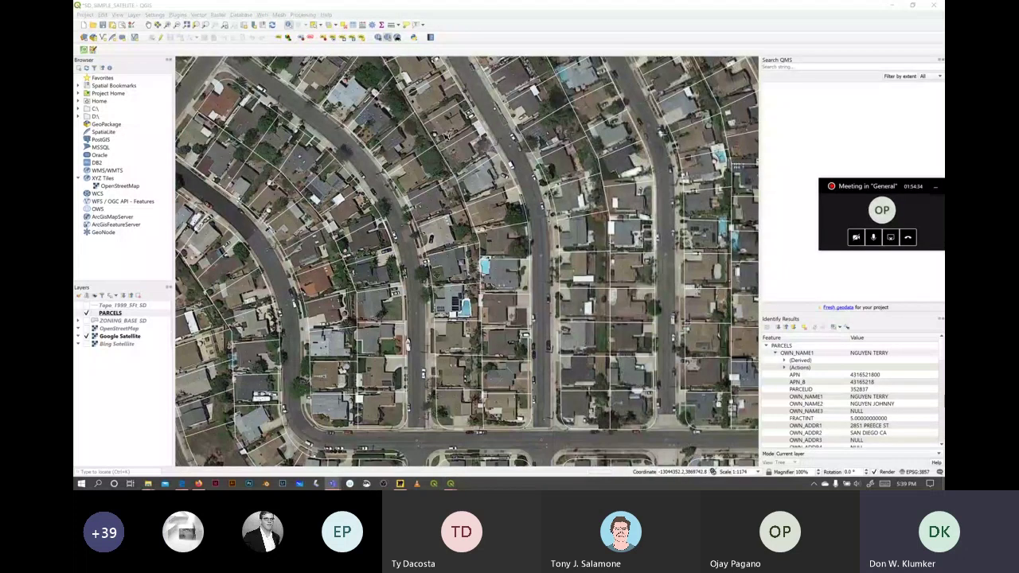
{"action": "scroll", "coordinate": [500, 219], "scroll_direction": "up", "scroll_amount": 1}
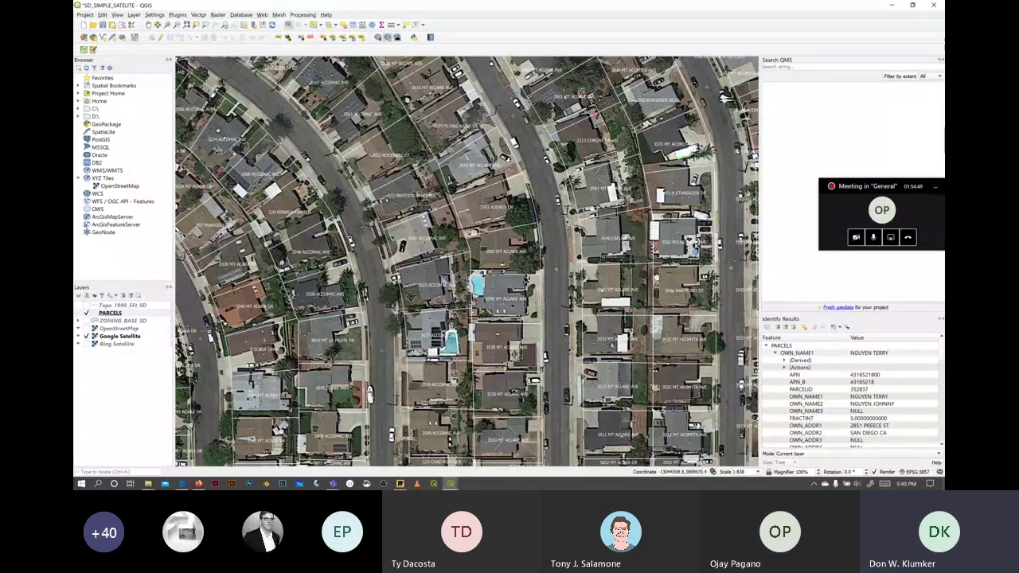
{"action": "scroll", "coordinate": [509, 254], "scroll_direction": "up", "scroll_amount": 1}
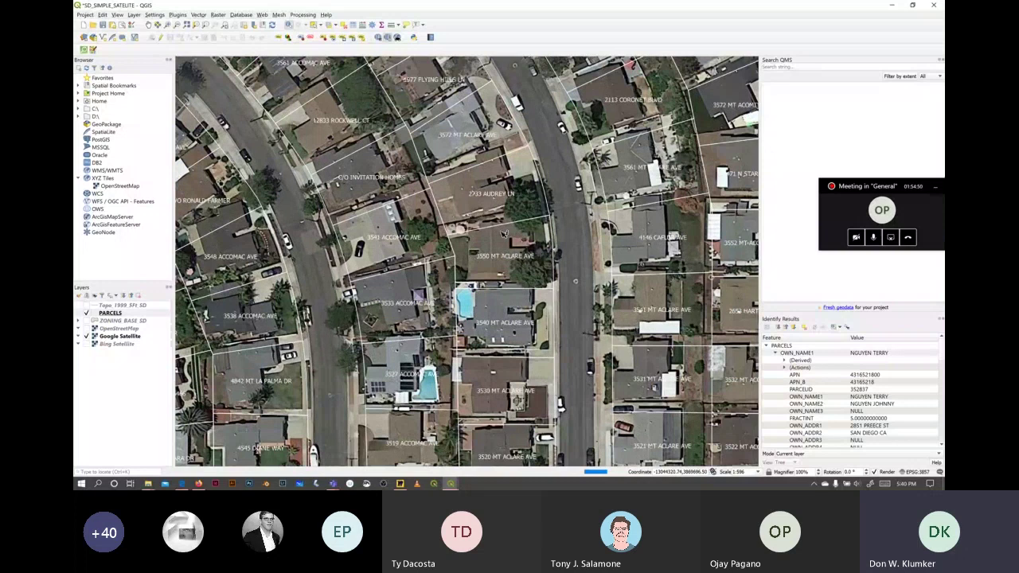
{"action": "scroll", "coordinate": [495, 225], "scroll_direction": "up", "scroll_amount": 1}
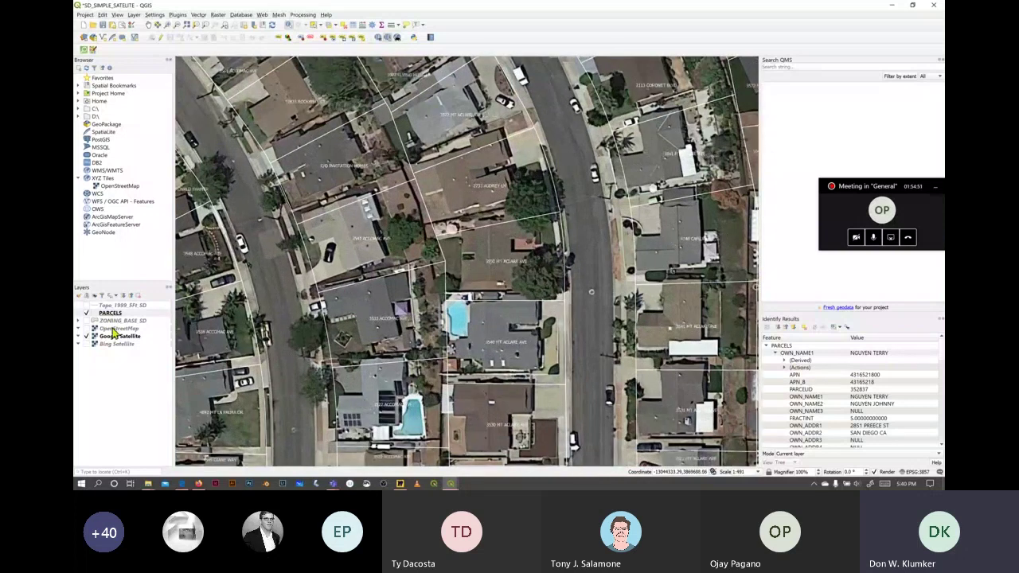
{"action": "left_click", "coordinate": [534, 291]}
{"action": "left_click_drag", "start_coordinate": [533, 290], "coordinate": [513, 288]}
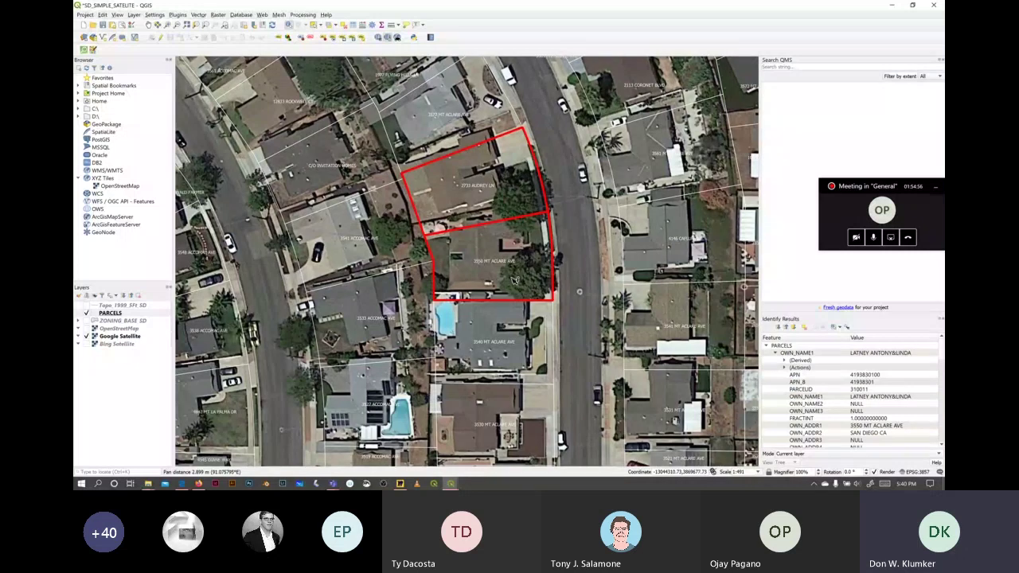
{"action": "left_click", "coordinate": [355, 206]}
{"action": "left_click_drag", "start_coordinate": [355, 207], "coordinate": [407, 238]}
{"action": "left_click", "coordinate": [362, 127]}
{"action": "left_click_drag", "start_coordinate": [362, 127], "coordinate": [493, 305]}
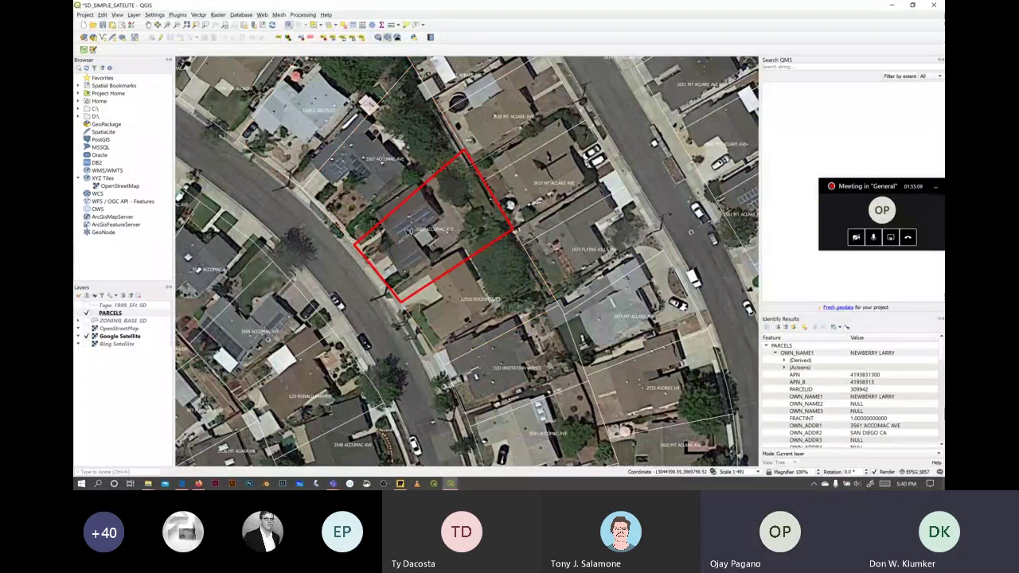
{"action": "scroll", "coordinate": [432, 239], "scroll_direction": "up", "scroll_amount": 2}
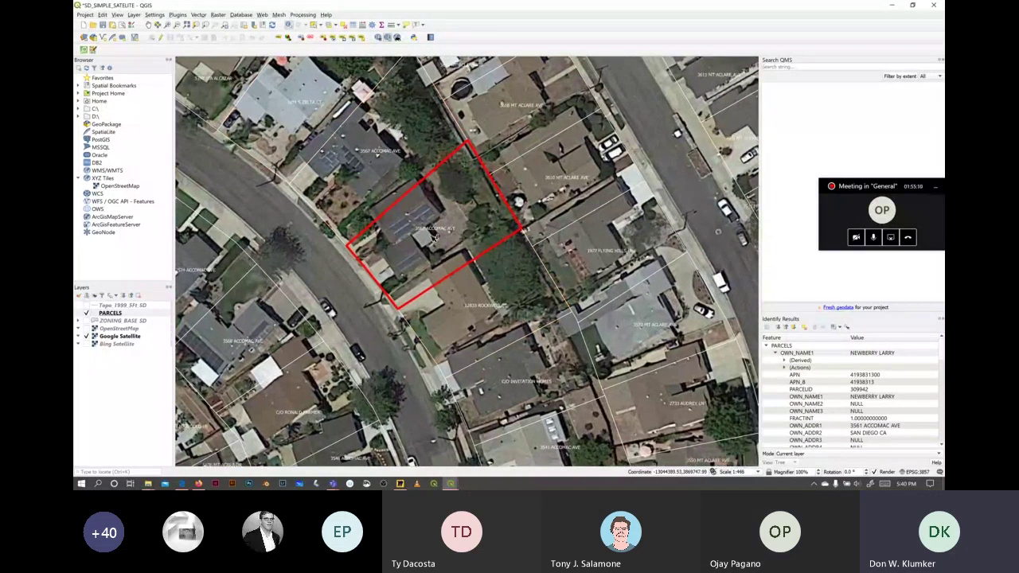
{"action": "scroll", "coordinate": [434, 235], "scroll_direction": "up", "scroll_amount": 3}
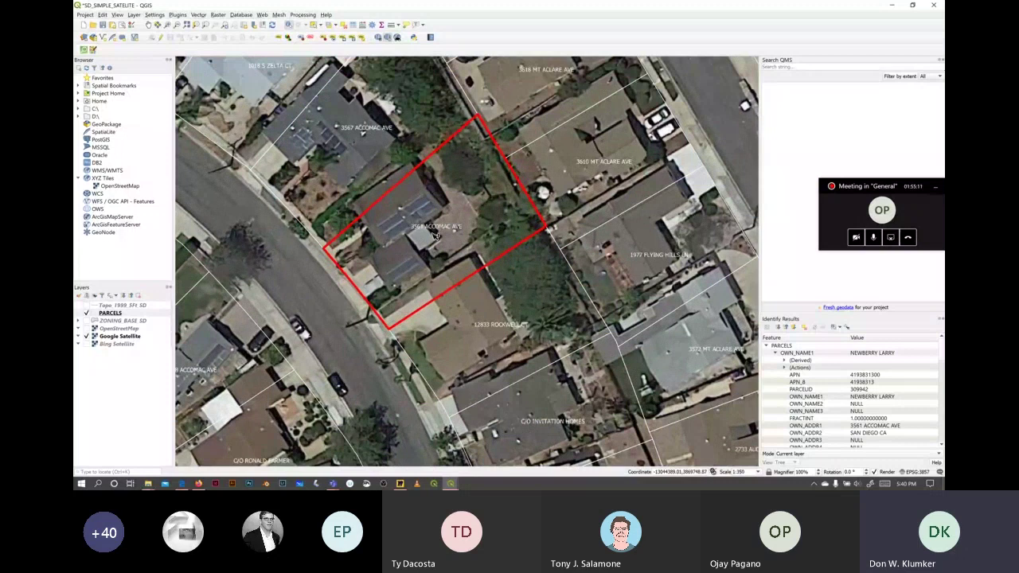
{"action": "scroll", "coordinate": [434, 234], "scroll_direction": "up", "scroll_amount": 1}
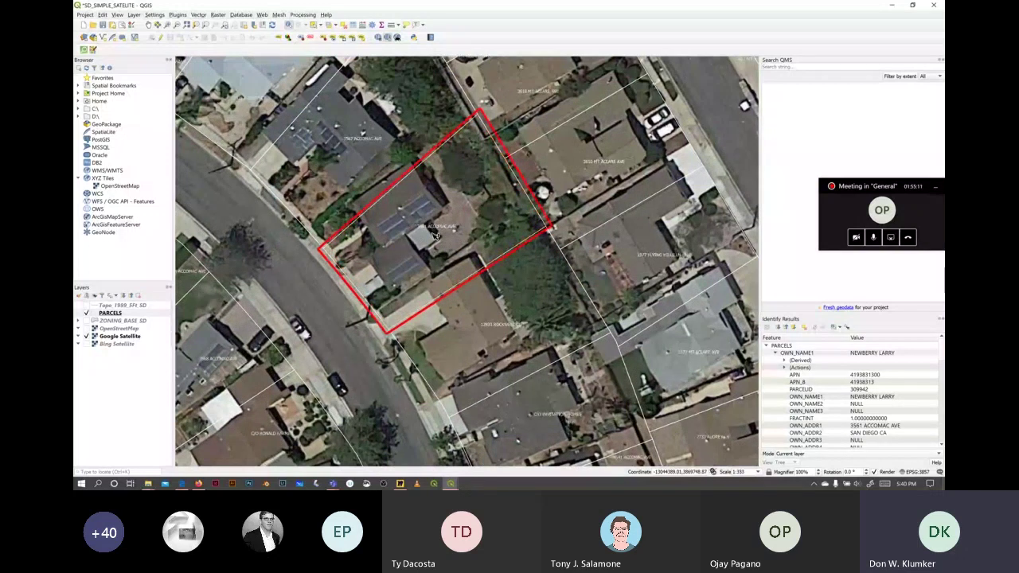
{"action": "scroll", "coordinate": [434, 235], "scroll_direction": "up", "scroll_amount": 1}
{"action": "scroll", "coordinate": [891, 354], "scroll_direction": "down", "scroll_amount": 5}
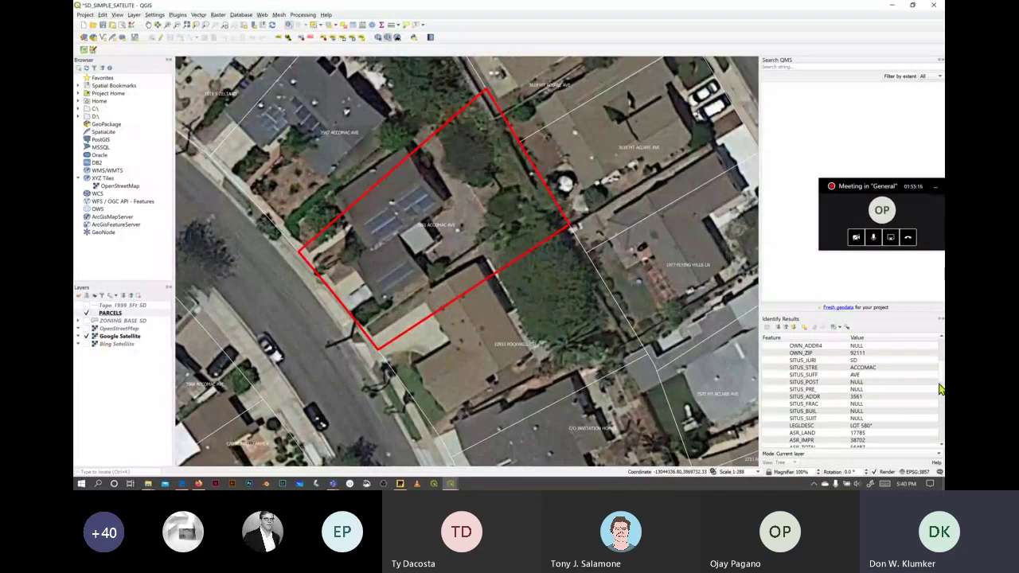
Step: Read down the parcel's Identify Results past bedrooms, baths and usable square footage to SHAPE_STAr and SHAPE_STLe
{"action": "scroll", "coordinate": [892, 355], "scroll_direction": "up", "scroll_amount": 5}
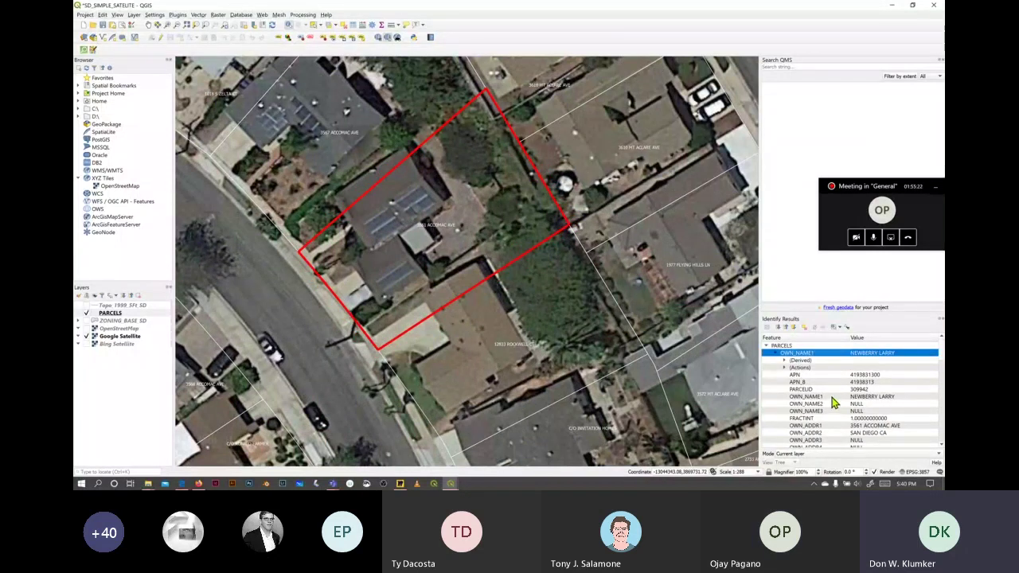
{"action": "scroll", "coordinate": [941, 360], "scroll_direction": "down", "scroll_amount": 1}
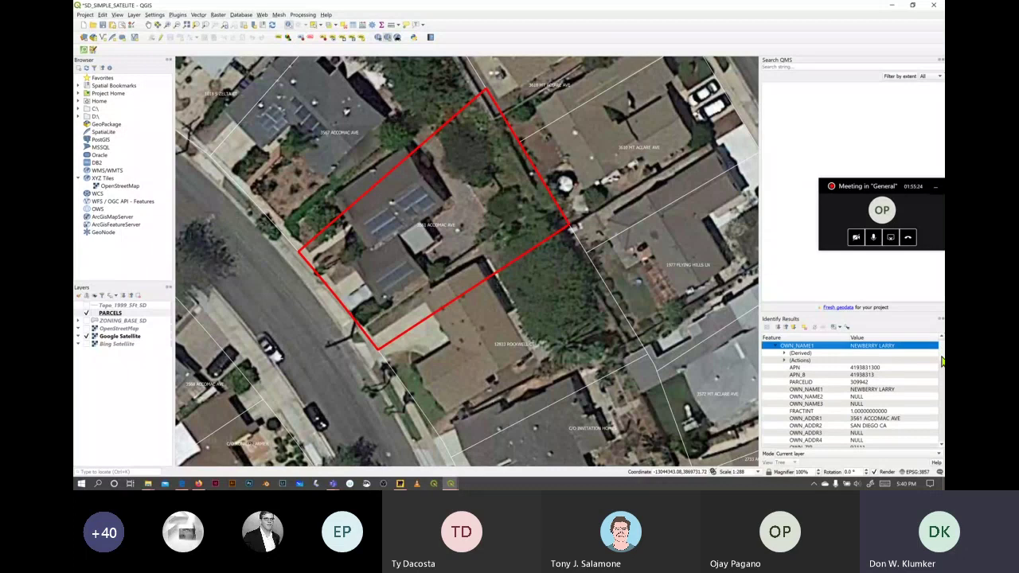
{"action": "scroll", "coordinate": [940, 363], "scroll_direction": "down", "scroll_amount": 4}
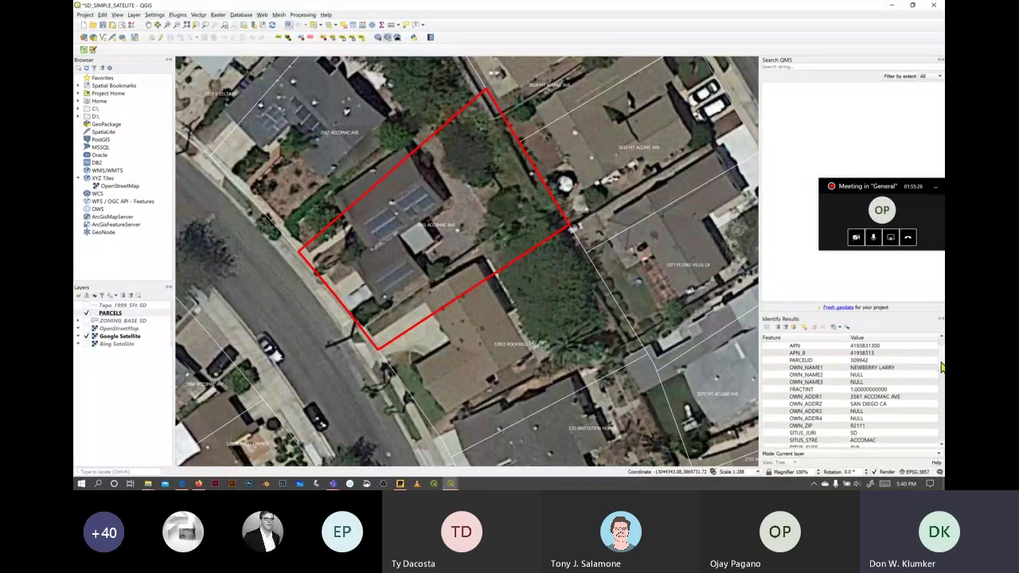
{"action": "scroll", "coordinate": [940, 367], "scroll_direction": "down", "scroll_amount": 2}
{"action": "scroll", "coordinate": [942, 374], "scroll_direction": "down", "scroll_amount": 3}
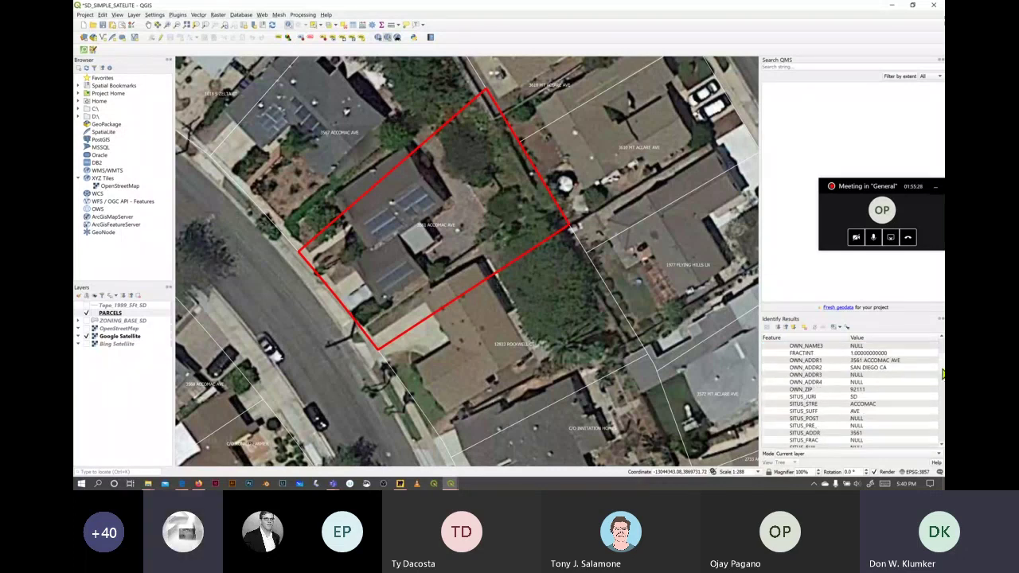
{"action": "scroll", "coordinate": [943, 376], "scroll_direction": "down", "scroll_amount": 2}
{"action": "scroll", "coordinate": [943, 377], "scroll_direction": "down", "scroll_amount": 2}
{"action": "scroll", "coordinate": [943, 377], "scroll_direction": "down", "scroll_amount": 2}
{"action": "scroll", "coordinate": [943, 378], "scroll_direction": "down", "scroll_amount": 3}
{"action": "scroll", "coordinate": [943, 377], "scroll_direction": "down", "scroll_amount": 1}
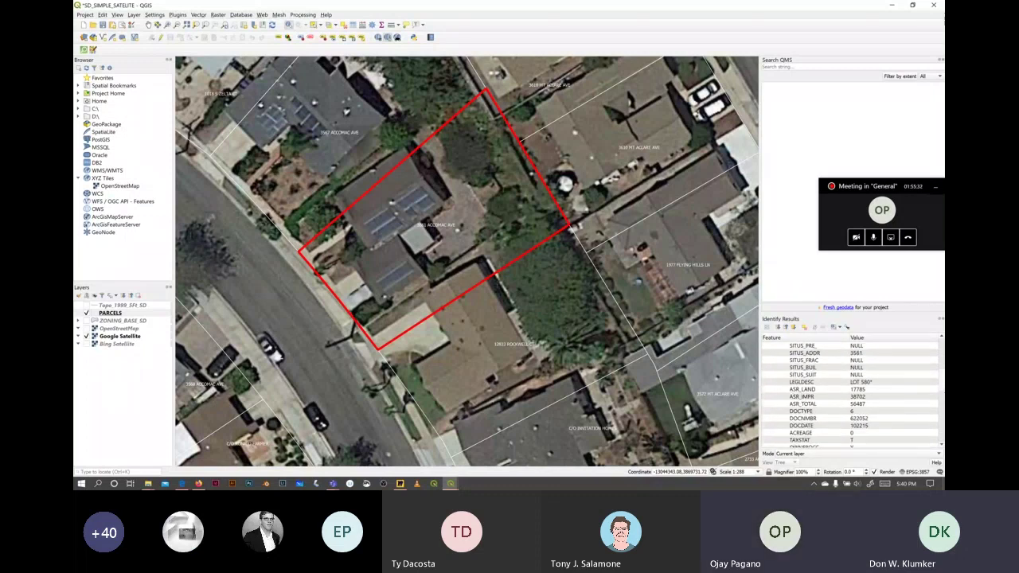
{"action": "scroll", "coordinate": [943, 377], "scroll_direction": "down", "scroll_amount": 1}
{"action": "scroll", "coordinate": [943, 377], "scroll_direction": "down", "scroll_amount": 1}
{"action": "scroll", "coordinate": [943, 377], "scroll_direction": "down", "scroll_amount": 2}
{"action": "scroll", "coordinate": [943, 377], "scroll_direction": "down", "scroll_amount": 1}
{"action": "scroll", "coordinate": [943, 377], "scroll_direction": "down", "scroll_amount": 1}
{"action": "scroll", "coordinate": [943, 377], "scroll_direction": "down", "scroll_amount": 1}
{"action": "scroll", "coordinate": [943, 377], "scroll_direction": "down", "scroll_amount": 4}
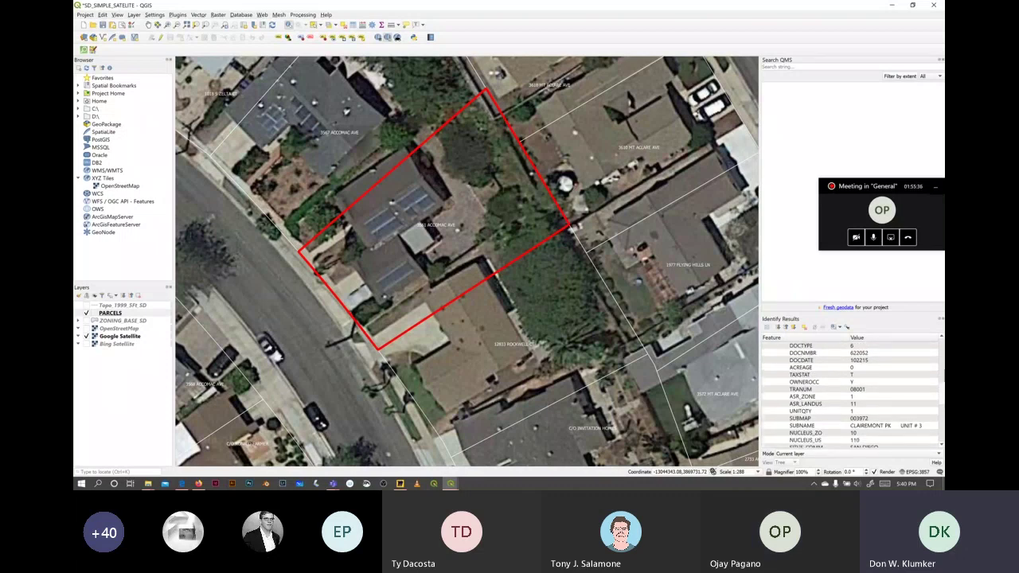
{"action": "scroll", "coordinate": [943, 377], "scroll_direction": "down", "scroll_amount": 2}
{"action": "scroll", "coordinate": [943, 377], "scroll_direction": "down", "scroll_amount": 2}
{"action": "scroll", "coordinate": [942, 377], "scroll_direction": "down", "scroll_amount": 1}
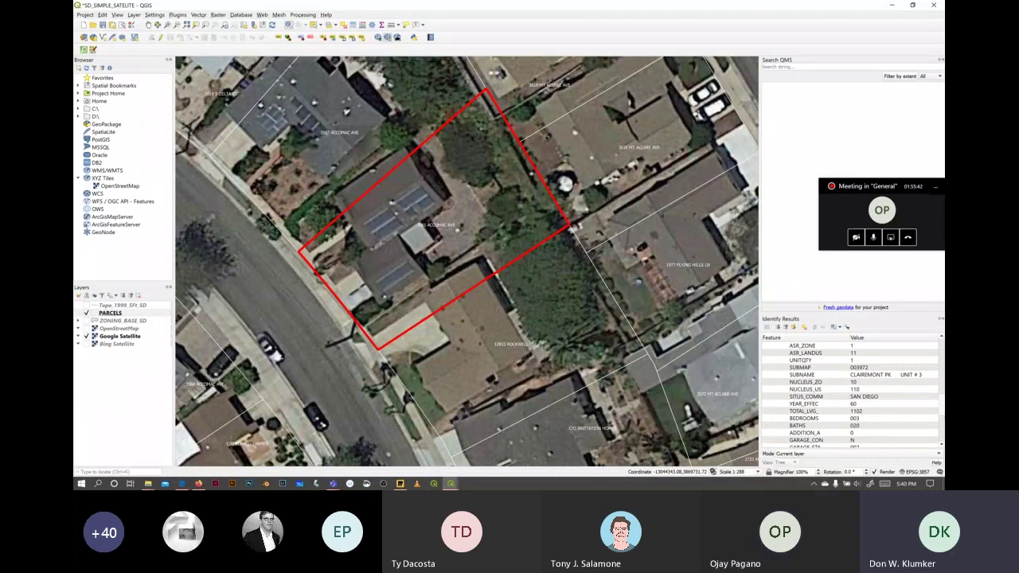
{"action": "scroll", "coordinate": [850, 394], "scroll_direction": "down", "scroll_amount": 1}
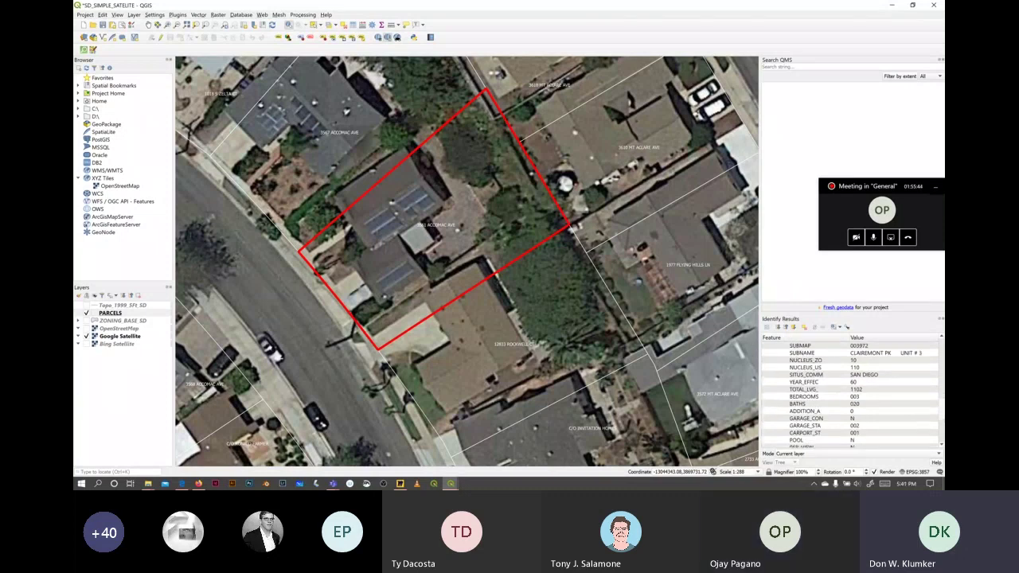
{"action": "scroll", "coordinate": [850, 395], "scroll_direction": "down", "scroll_amount": 2}
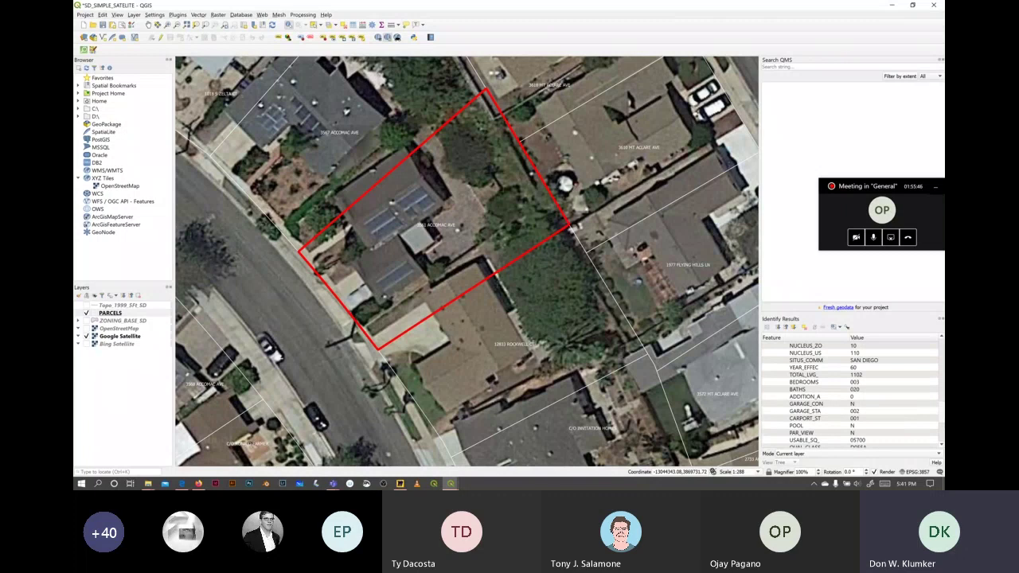
{"action": "scroll", "coordinate": [850, 395], "scroll_direction": "down", "scroll_amount": 2}
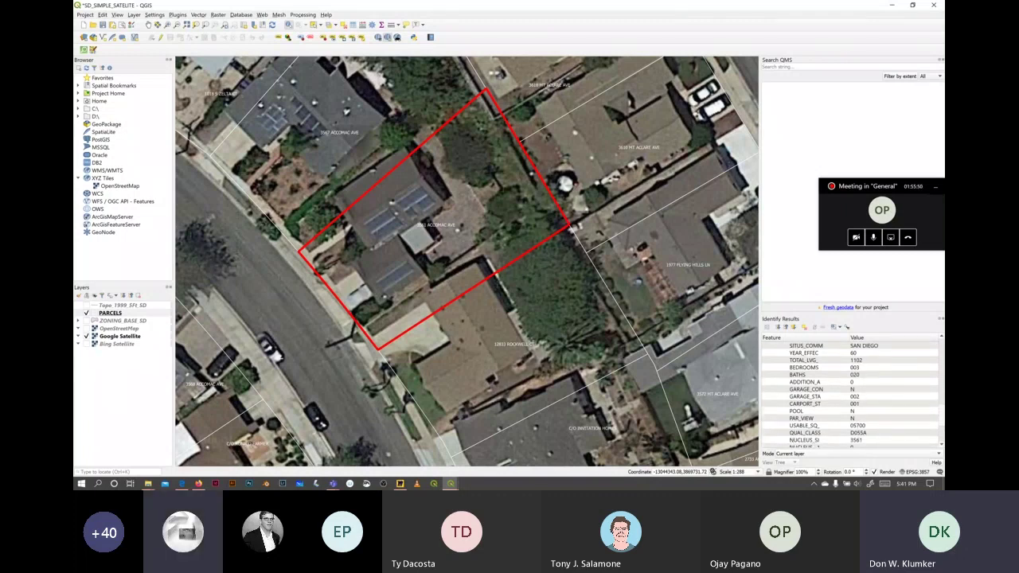
{"action": "scroll", "coordinate": [850, 394], "scroll_direction": "down", "scroll_amount": 2}
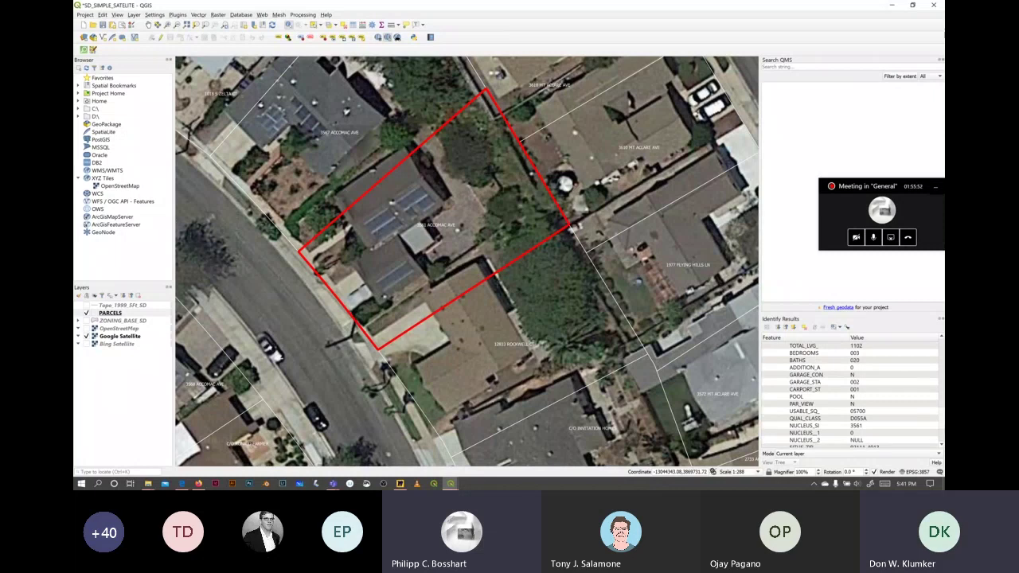
{"action": "scroll", "coordinate": [850, 394], "scroll_direction": "down", "scroll_amount": 1}
{"action": "scroll", "coordinate": [850, 395], "scroll_direction": "down", "scroll_amount": 1}
{"action": "scroll", "coordinate": [849, 394], "scroll_direction": "down", "scroll_amount": 5}
{"action": "scroll", "coordinate": [849, 395], "scroll_direction": "down", "scroll_amount": 1}
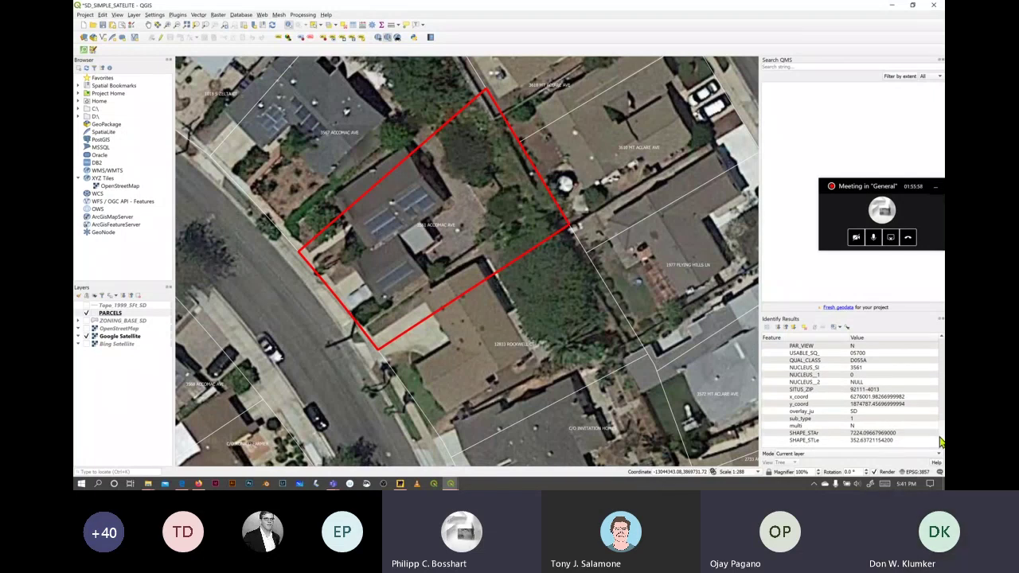
Step: Return up the parcel's attributes to show LEGLDESC, ASR_LAND and ASR_IMPR
{"action": "scroll", "coordinate": [940, 438], "scroll_direction": "up", "scroll_amount": 1}
{"action": "scroll", "coordinate": [940, 437], "scroll_direction": "down", "scroll_amount": 1}
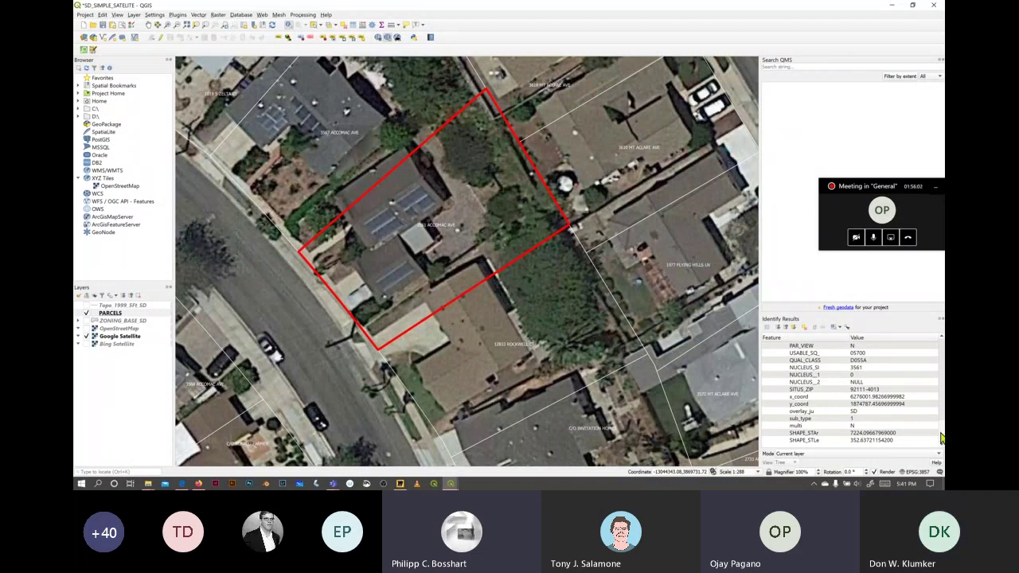
{"action": "scroll", "coordinate": [940, 438], "scroll_direction": "up", "scroll_amount": 1}
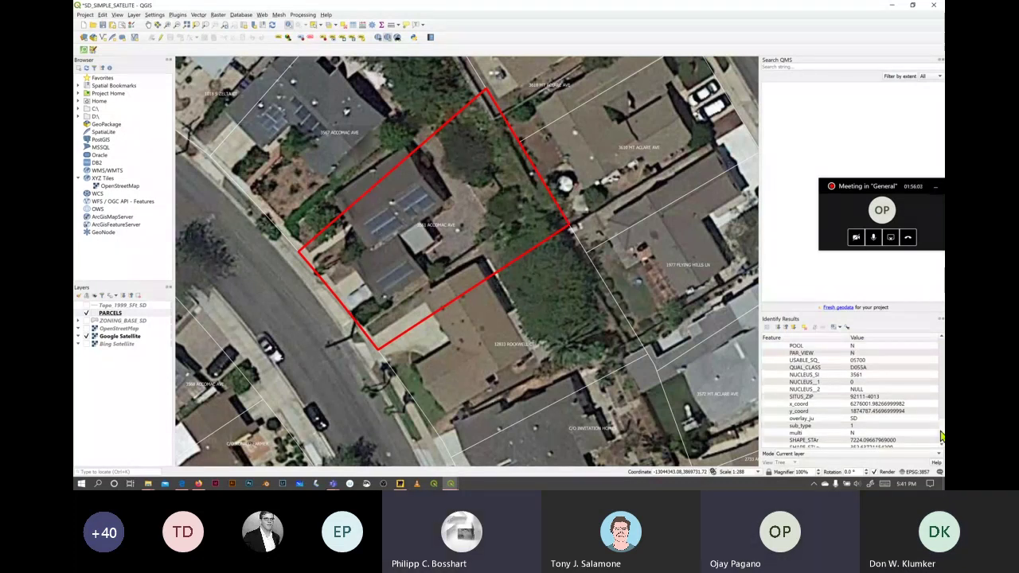
{"action": "scroll", "coordinate": [940, 434], "scroll_direction": "up", "scroll_amount": 3}
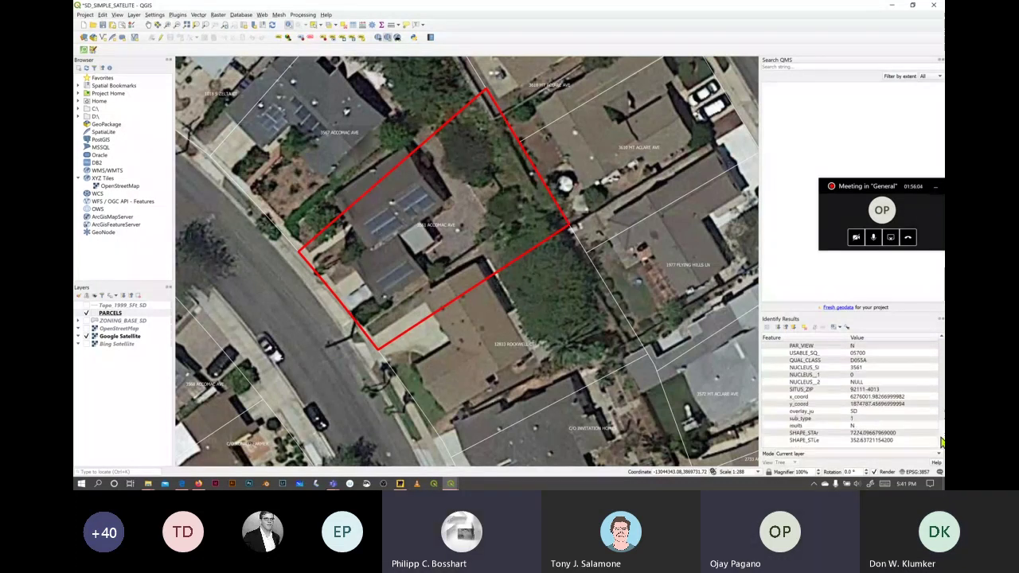
{"action": "scroll", "coordinate": [940, 430], "scroll_direction": "up", "scroll_amount": 1}
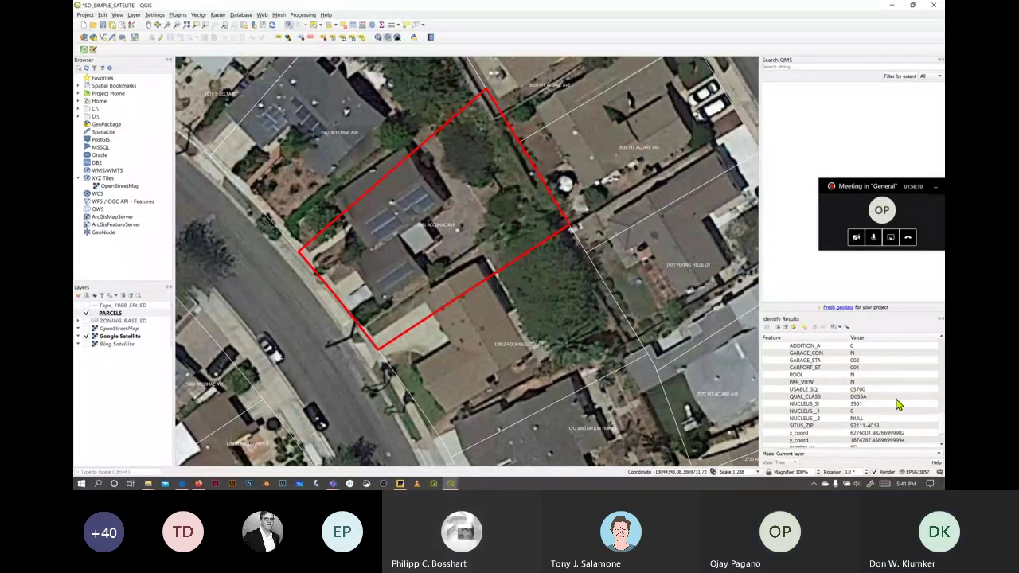
{"action": "scroll", "coordinate": [939, 430], "scroll_direction": "up", "scroll_amount": 4}
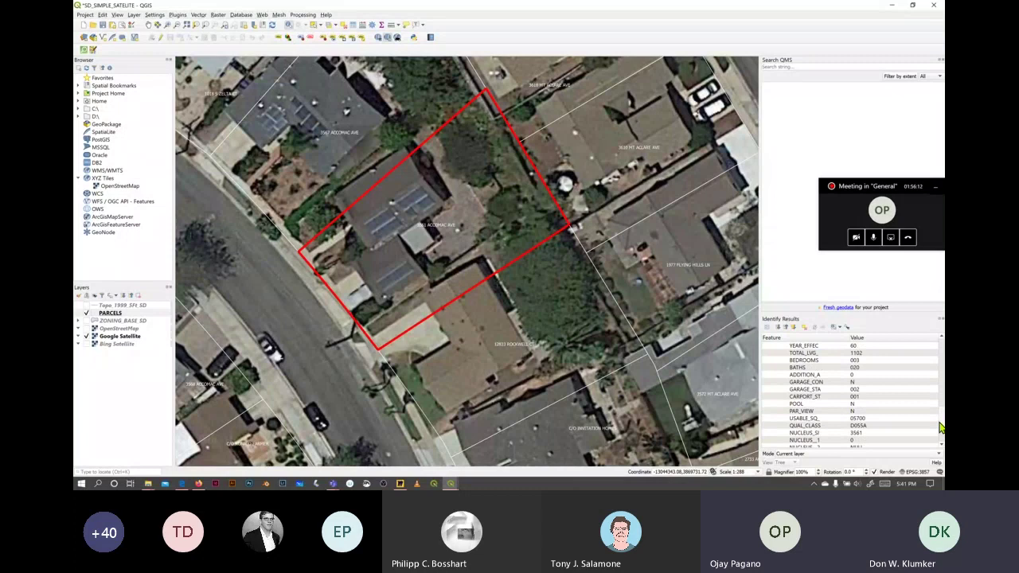
{"action": "scroll", "coordinate": [940, 429], "scroll_direction": "up", "scroll_amount": 1}
{"action": "scroll", "coordinate": [940, 427], "scroll_direction": "up", "scroll_amount": 1}
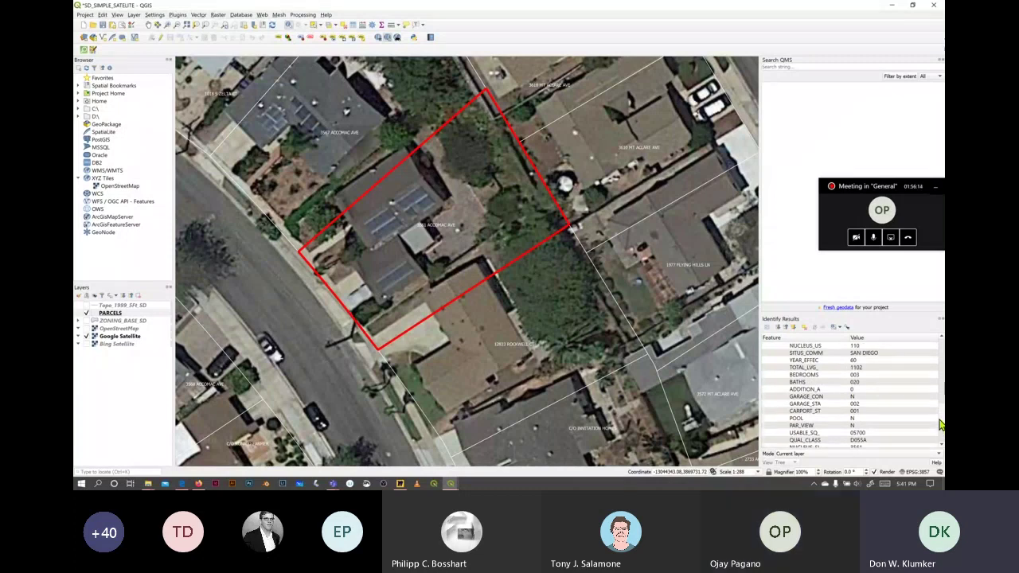
{"action": "scroll", "coordinate": [939, 425], "scroll_direction": "up", "scroll_amount": 2}
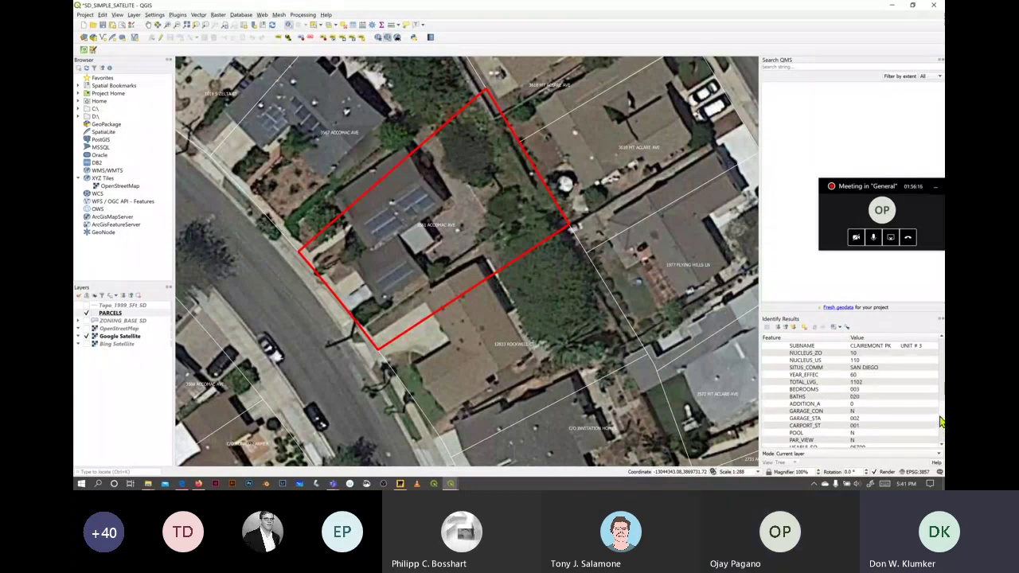
{"action": "scroll", "coordinate": [940, 421], "scroll_direction": "up", "scroll_amount": 5}
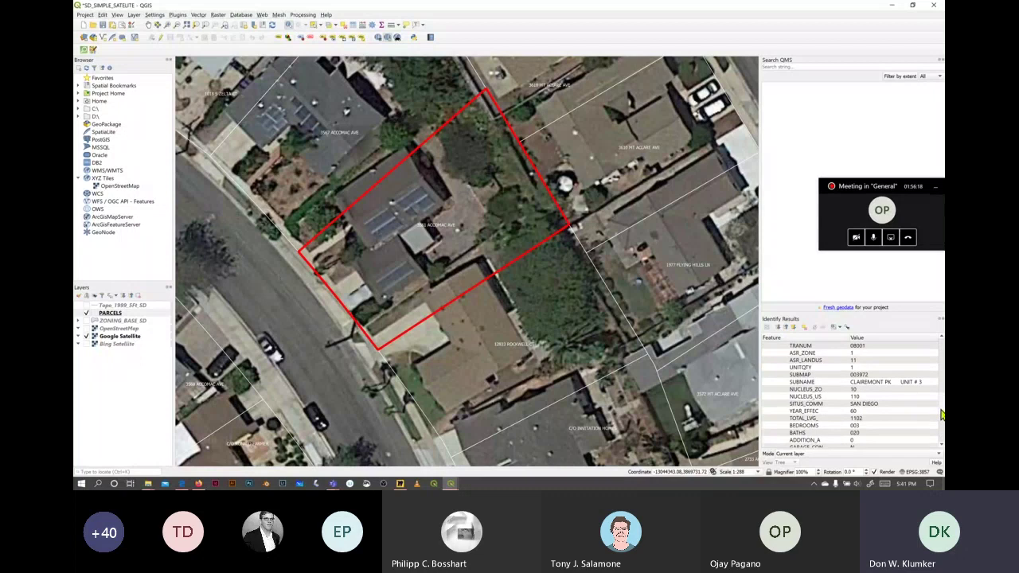
{"action": "scroll", "coordinate": [940, 412], "scroll_direction": "up", "scroll_amount": 6}
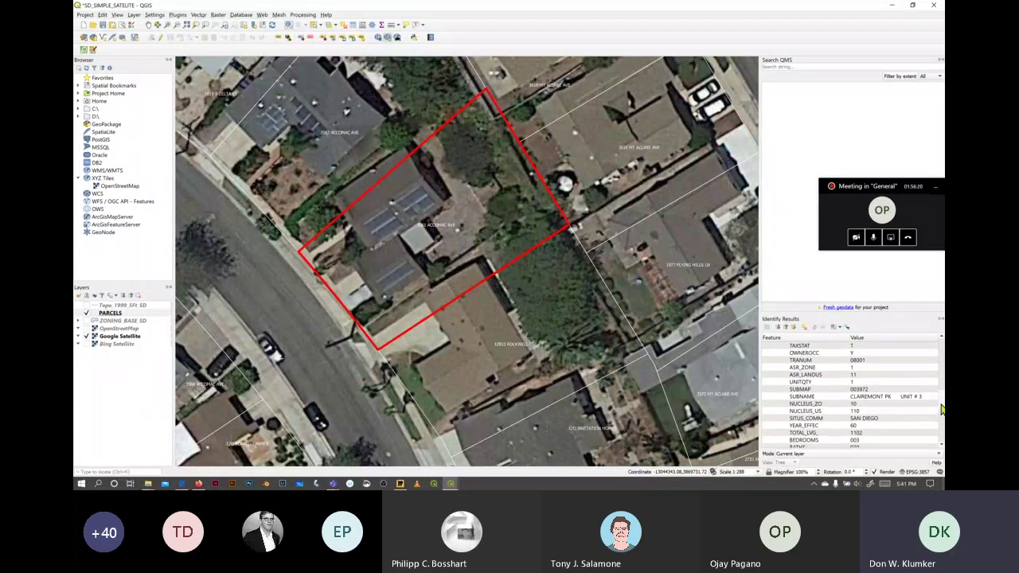
{"action": "scroll", "coordinate": [942, 402], "scroll_direction": "up", "scroll_amount": 5}
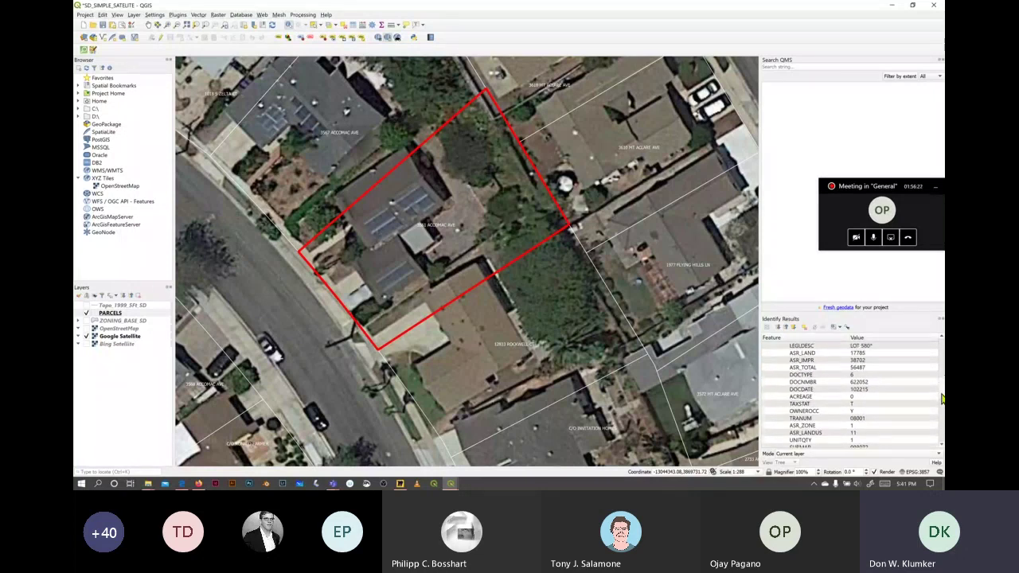